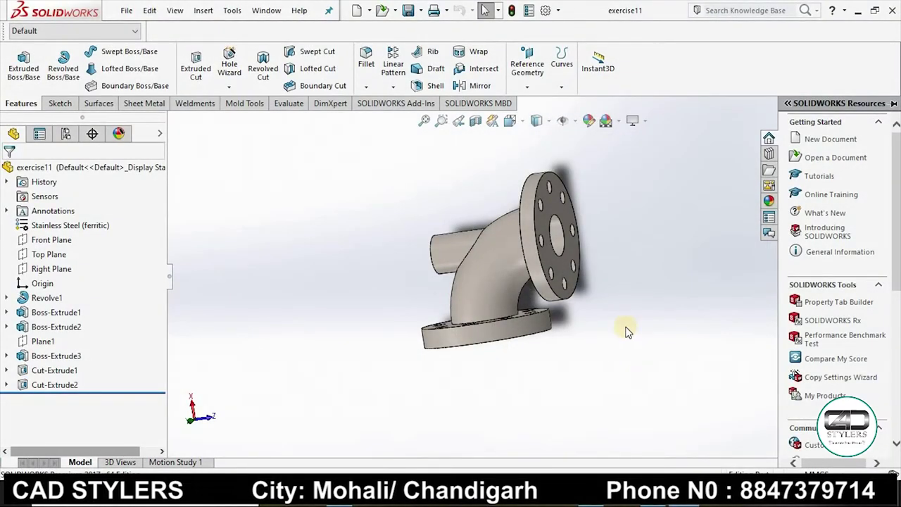
# - Inspect the finished flanged elbow from two angles, then display the exercise drawing in Photos
pyautogui.moveTo(592, 292)
pyautogui.mouseDown(button='middle')
pyautogui.moveTo(530, 337)
pyautogui.moveTo(571, 298)
pyautogui.moveTo(656, 251)
pyautogui.moveTo(513, 317)
pyautogui.moveTo(441, 358)
pyautogui.moveTo(444, 366)
pyautogui.mouseUp(button='middle')
pyautogui.moveTo(489, 317)
pyautogui.mouseDown(button='middle')
pyautogui.moveTo(519, 261)
pyautogui.moveTo(599, 234)
pyautogui.moveTo(606, 253)
pyautogui.mouseUp(button='middle')
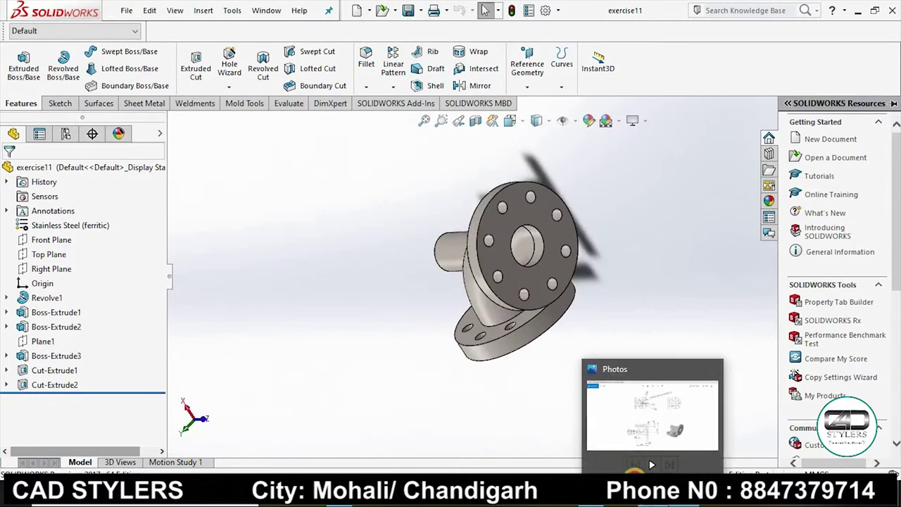
pyautogui.click(642, 431)
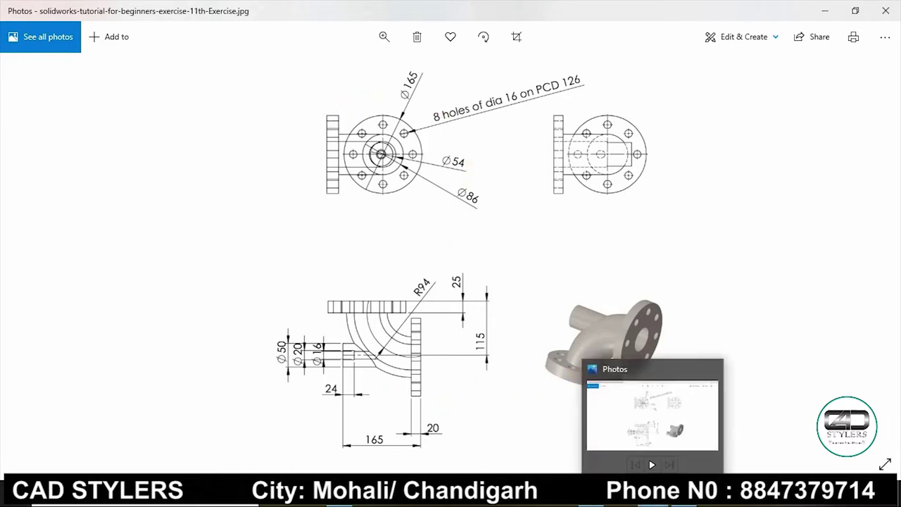
# - Back in SOLIDWORKS, orbit the elbow to a side view with the large flange tilted toward the viewer
pyautogui.click(652, 493)
pyautogui.moveTo(595, 305)
pyautogui.mouseDown(button='middle')
pyautogui.moveTo(618, 247)
pyautogui.moveTo(589, 252)
pyautogui.moveTo(624, 281)
pyautogui.moveTo(613, 307)
pyautogui.mouseUp(button='middle')
pyautogui.moveTo(604, 272)
pyautogui.mouseDown(button='middle')
pyautogui.moveTo(610, 261)
pyautogui.moveTo(489, 308)
pyautogui.moveTo(415, 321)
pyautogui.moveTo(422, 298)
pyautogui.moveTo(488, 225)
pyautogui.moveTo(418, 343)
pyautogui.mouseUp(button='middle')
pyautogui.moveTo(467, 326)
pyautogui.mouseDown(button='middle')
pyautogui.moveTo(519, 302)
pyautogui.moveTo(511, 261)
pyautogui.moveTo(547, 288)
pyautogui.mouseUp(button='middle')
pyautogui.moveTo(648, 287)
pyautogui.mouseDown(button='middle')
pyautogui.moveTo(624, 197)
pyautogui.moveTo(643, 288)
pyautogui.moveTo(622, 288)
pyautogui.moveTo(613, 308)
pyautogui.moveTo(651, 267)
pyautogui.moveTo(625, 251)
pyautogui.moveTo(559, 251)
pyautogui.moveTo(500, 295)
pyautogui.moveTo(582, 256)
pyautogui.moveTo(664, 284)
pyautogui.moveTo(596, 293)
pyautogui.moveTo(632, 283)
pyautogui.mouseUp(button='middle')
# - Orbit the elbow to reveal the base flange, with the large flange turned slightly right
pyautogui.moveTo(592, 310)
pyautogui.mouseDown(button='middle')
pyautogui.moveTo(638, 297)
pyautogui.moveTo(525, 329)
pyautogui.mouseUp(button='middle')
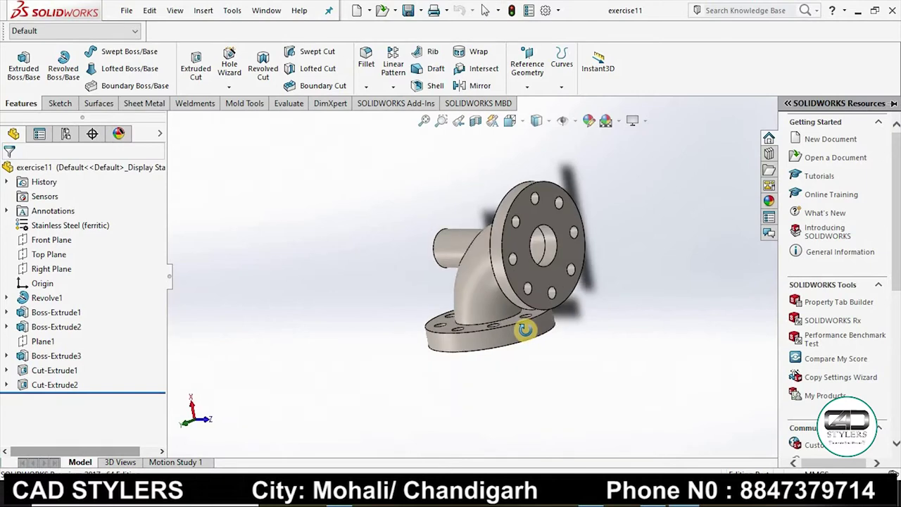
pyautogui.moveTo(618, 291)
pyautogui.mouseDown(button='middle')
pyautogui.moveTo(569, 302)
pyautogui.moveTo(603, 278)
pyautogui.moveTo(630, 295)
pyautogui.moveTo(566, 329)
pyautogui.moveTo(599, 277)
pyautogui.moveTo(578, 326)
pyautogui.moveTo(613, 306)
pyautogui.moveTo(537, 346)
pyautogui.moveTo(597, 316)
pyautogui.moveTo(539, 332)
pyautogui.moveTo(563, 322)
pyautogui.moveTo(608, 324)
pyautogui.mouseUp(button='middle')
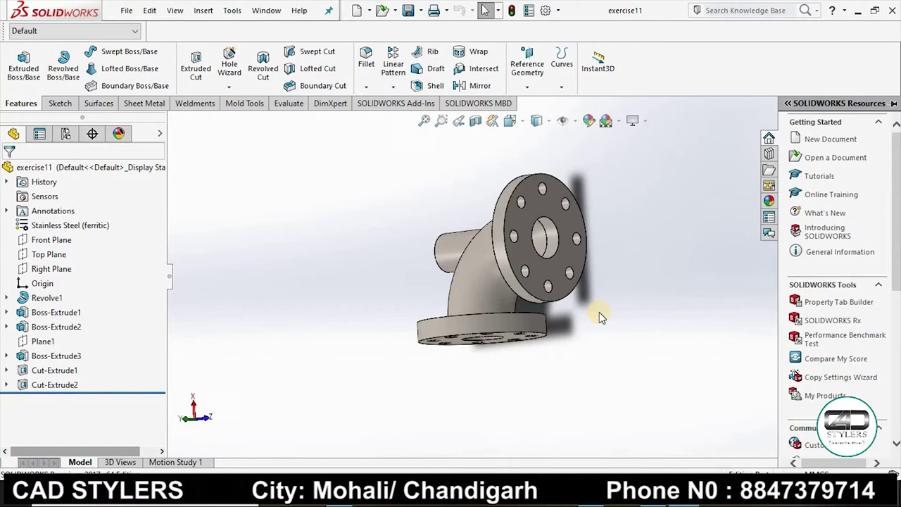
# - Create a new part, start a sketch on its Front Plane, and bring up the exercise 11 drawing
pyautogui.hotkey('ctrl', 'n')
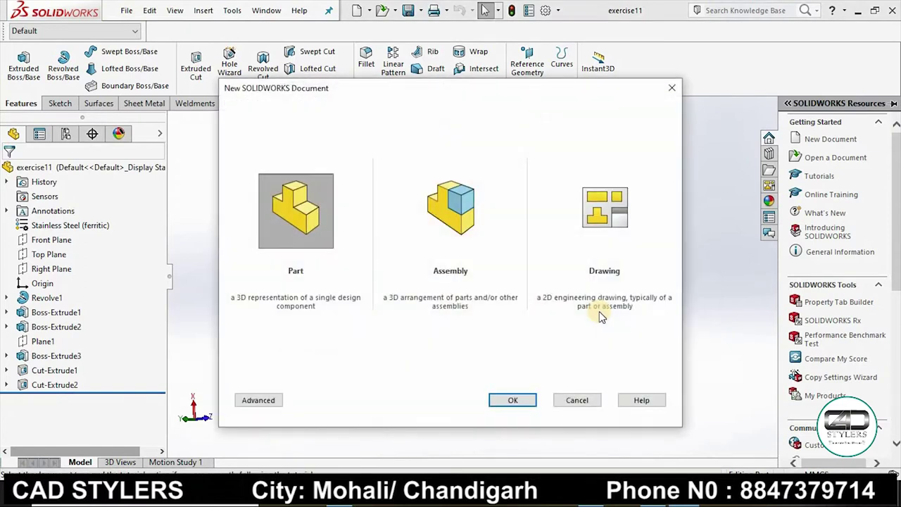
pyautogui.press('Return')
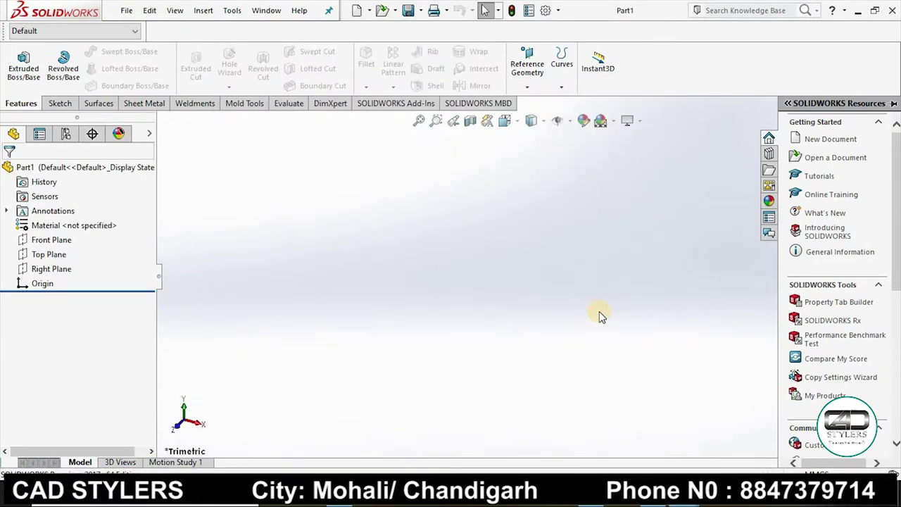
pyautogui.rightClick(60, 243)
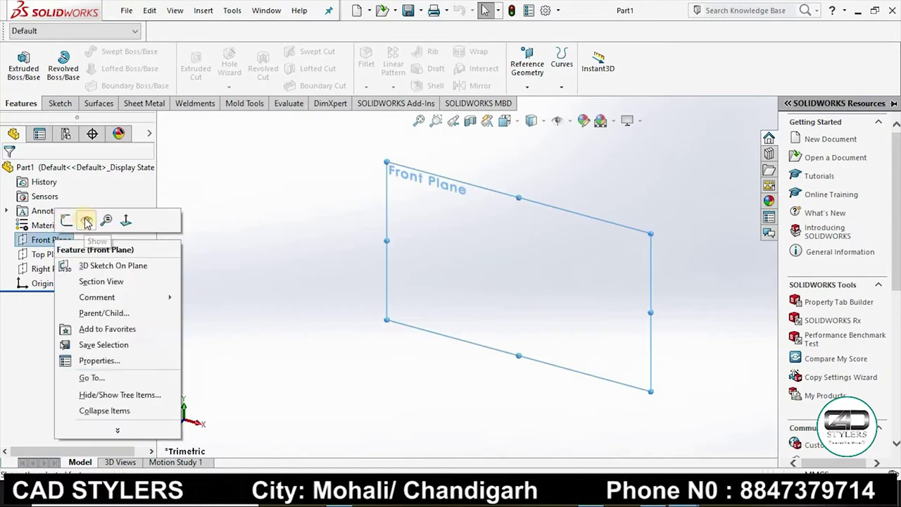
pyautogui.press('Escape')
pyautogui.rightClick(60, 241)
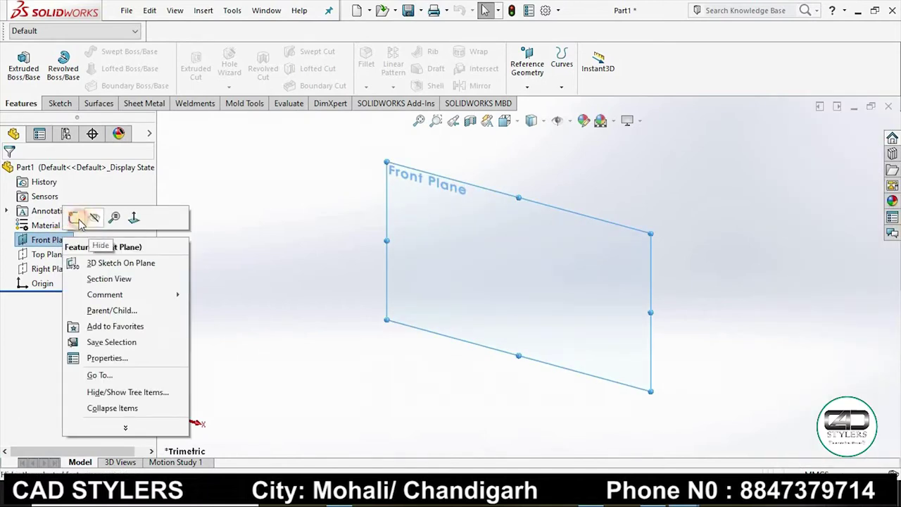
pyautogui.press('Escape')
pyautogui.rightClick(60, 241)
pyautogui.click(73, 222)
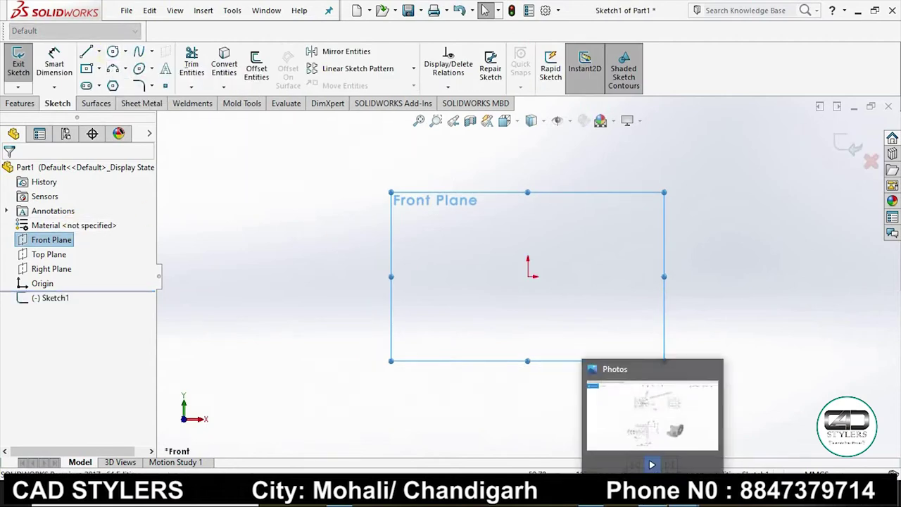
pyautogui.click(633, 405)
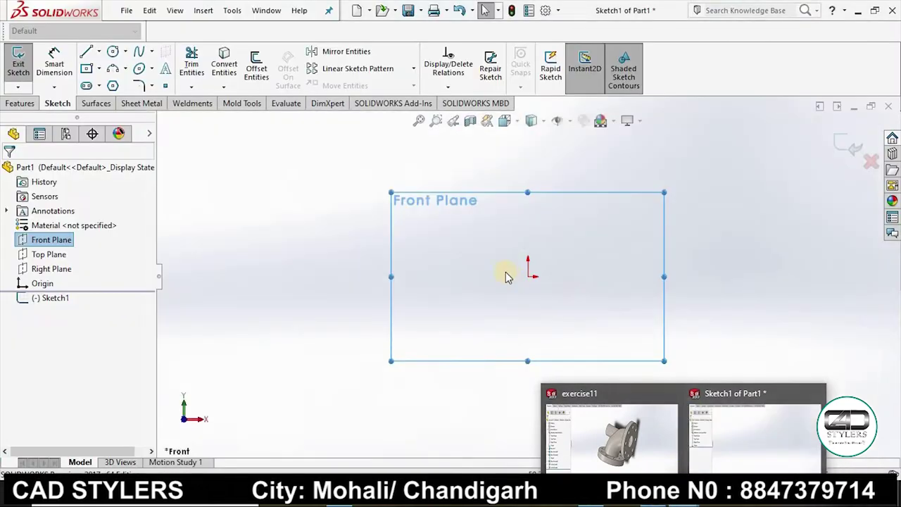
# - In the Front Plane sketch, draw two concentric circles to the right of the origin
pyautogui.click(753, 436)
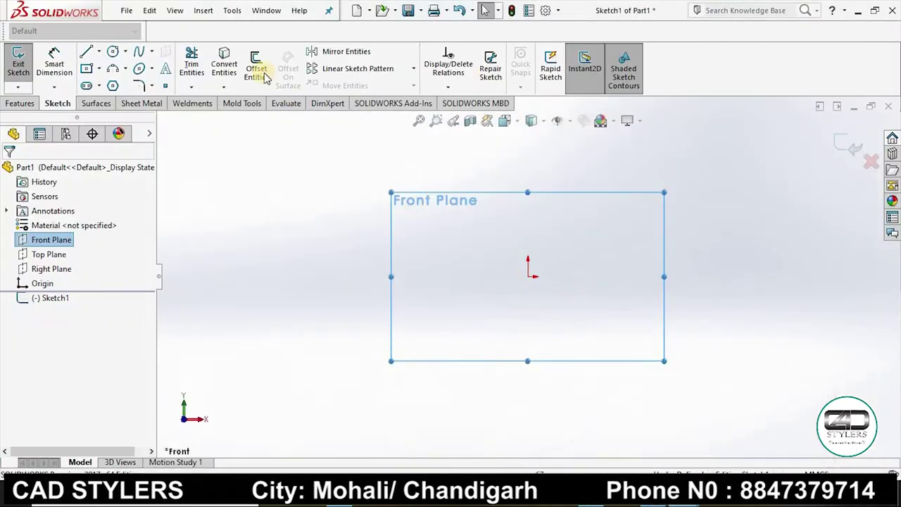
pyautogui.click(113, 52)
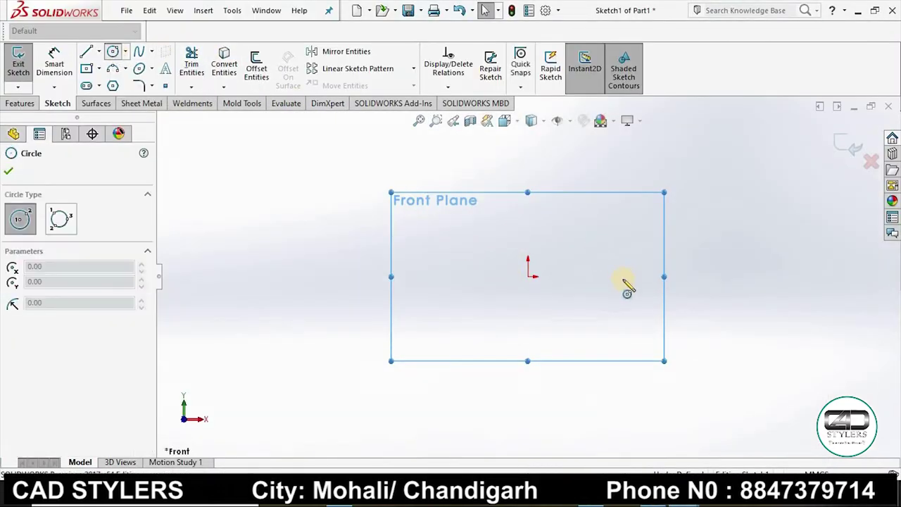
pyautogui.moveTo(618, 276); pyautogui.dragTo(626, 255)
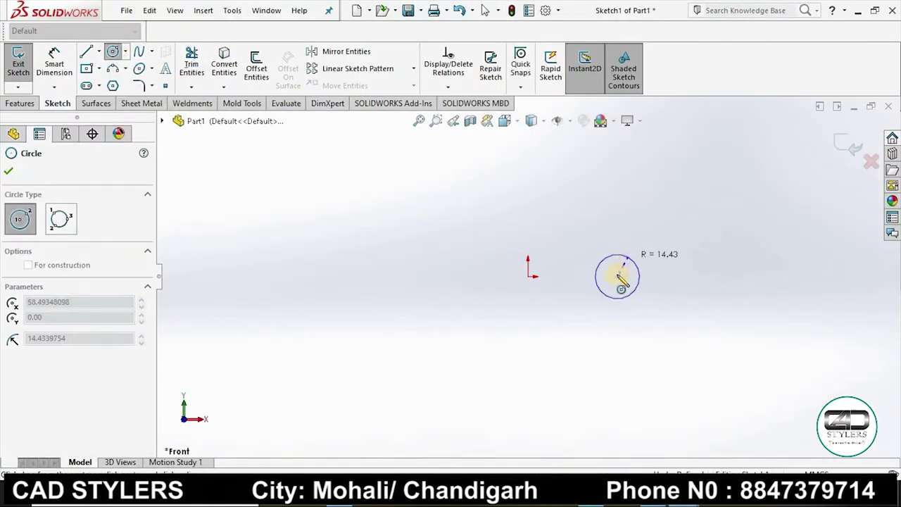
pyautogui.click(621, 281)
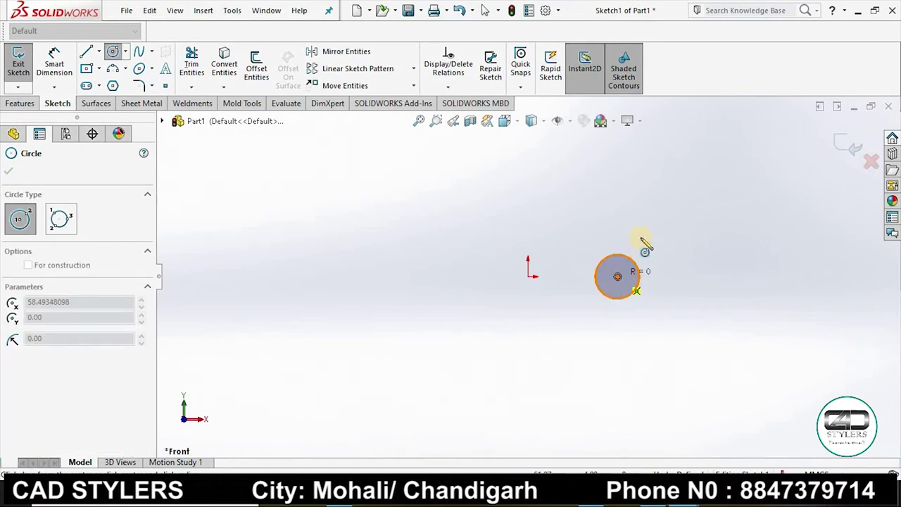
pyautogui.click(641, 236)
pyautogui.rightClick(682, 247)
pyautogui.click(676, 247)
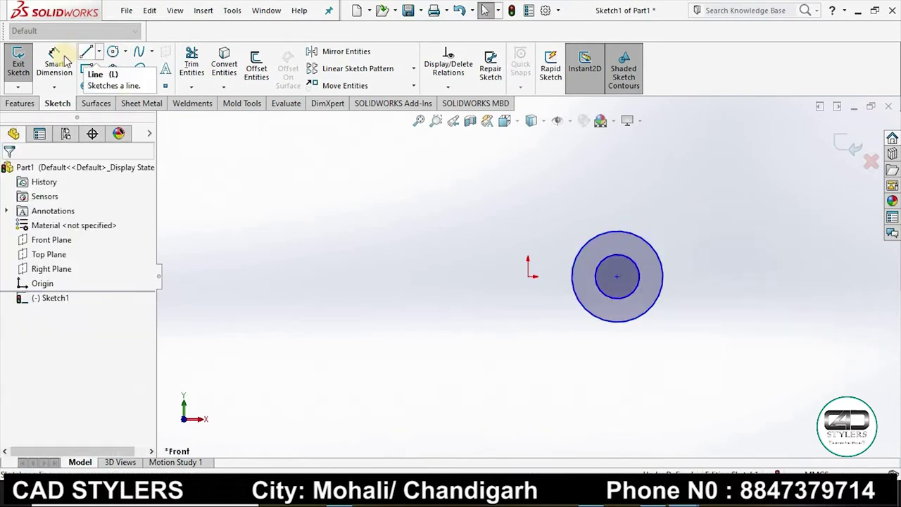
# - Dimension the outer circle Ø86 and the inner circle Ø54
pyautogui.click(65, 62)
pyautogui.click(629, 235)
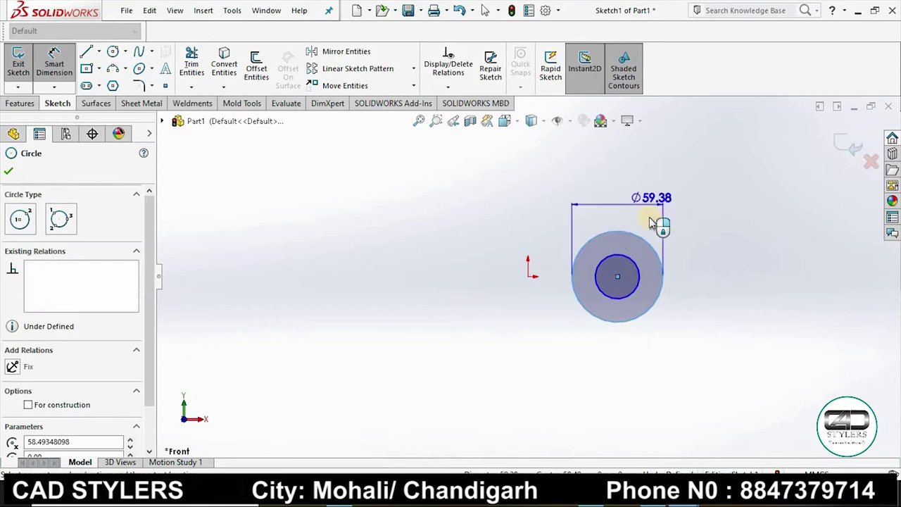
pyautogui.click(653, 222)
pyautogui.write('86')
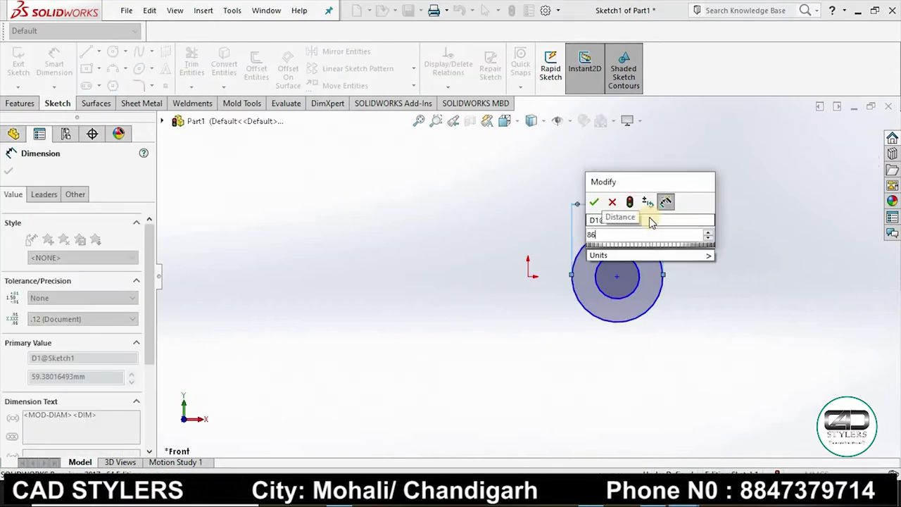
pyautogui.press('Return')
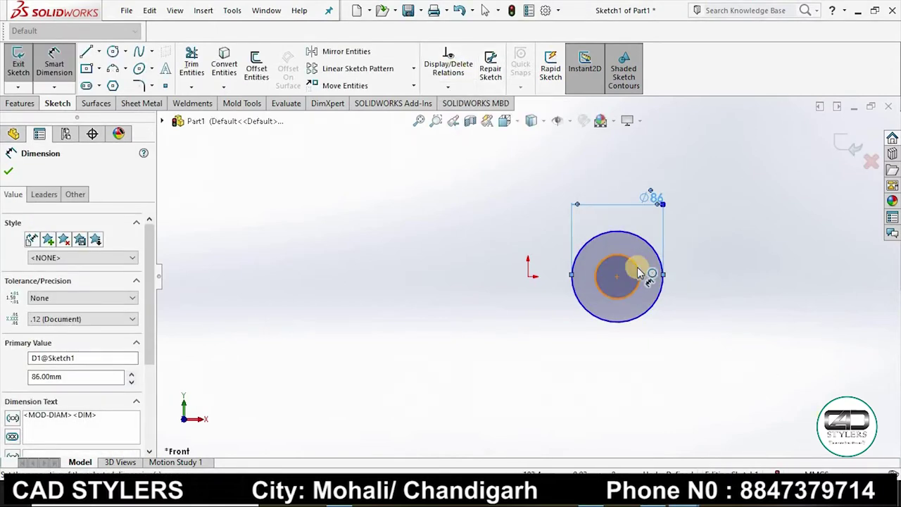
pyautogui.click(639, 273)
pyautogui.click(708, 275)
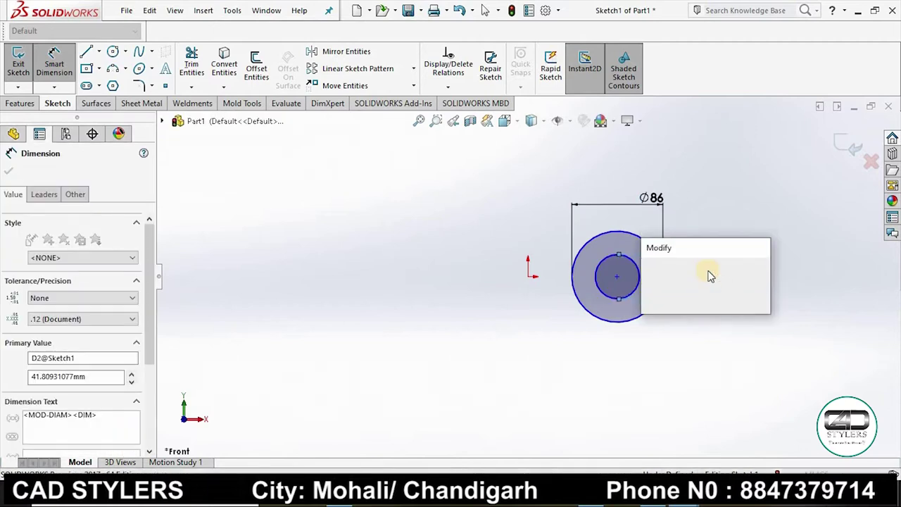
pyautogui.write('54')
pyautogui.press('Return')
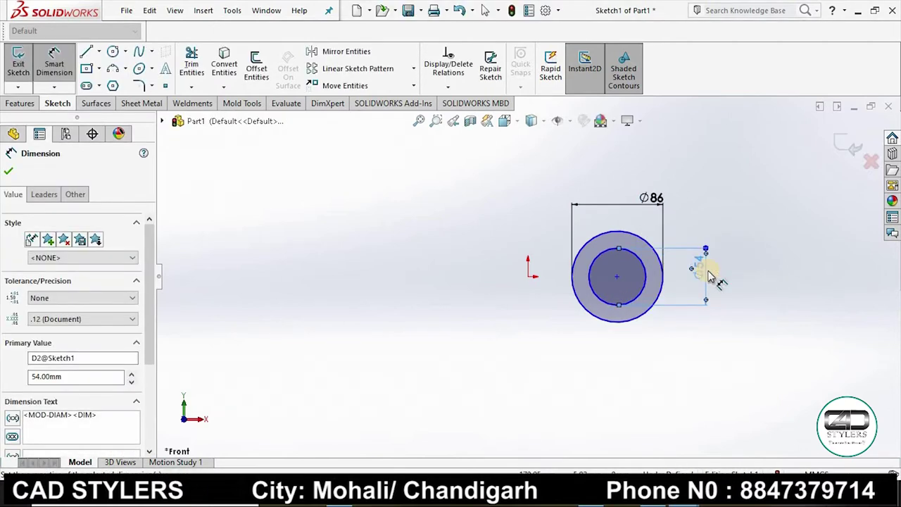
pyautogui.click(99, 52)
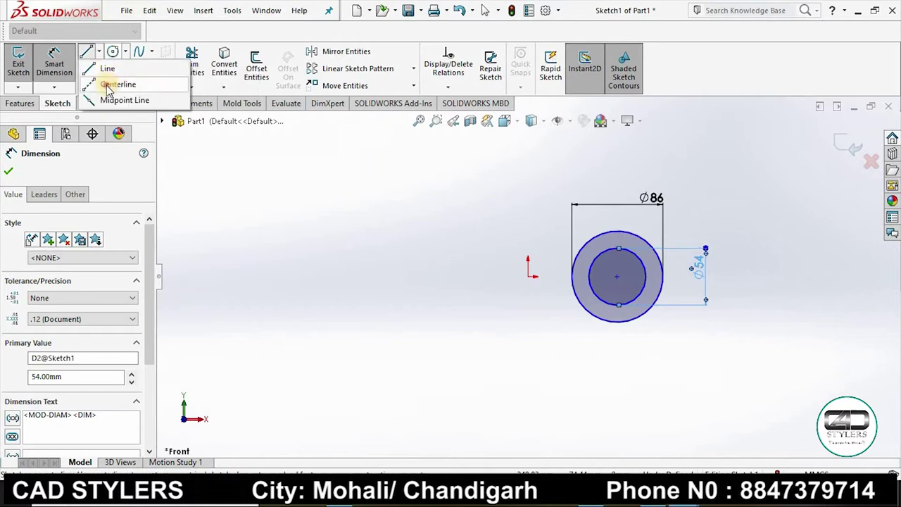
# - Draw a vertical centerline rising from the origin
pyautogui.click(107, 85)
pyautogui.click(528, 275)
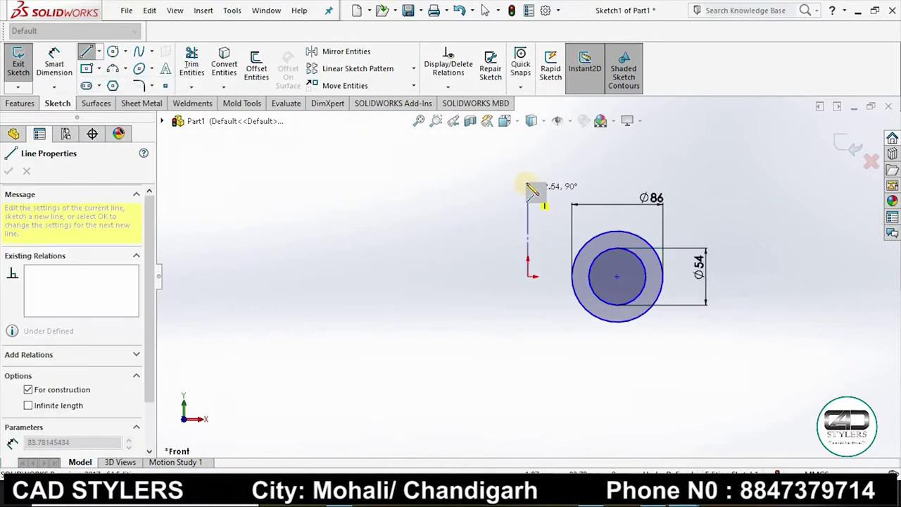
pyautogui.click(528, 183)
pyautogui.rightClick(528, 183)
pyautogui.click(557, 192)
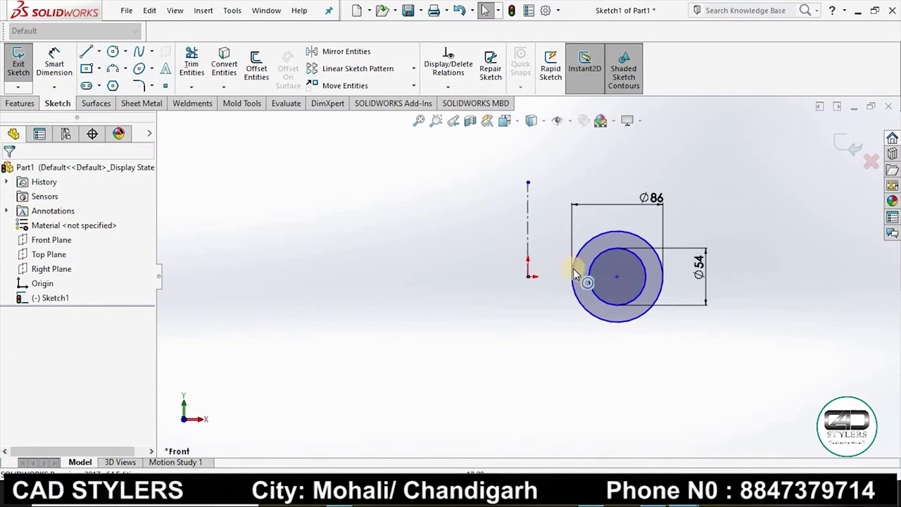
# - Dimension the distance from the centerline to the circles' centre as 94
pyautogui.click(54, 63)
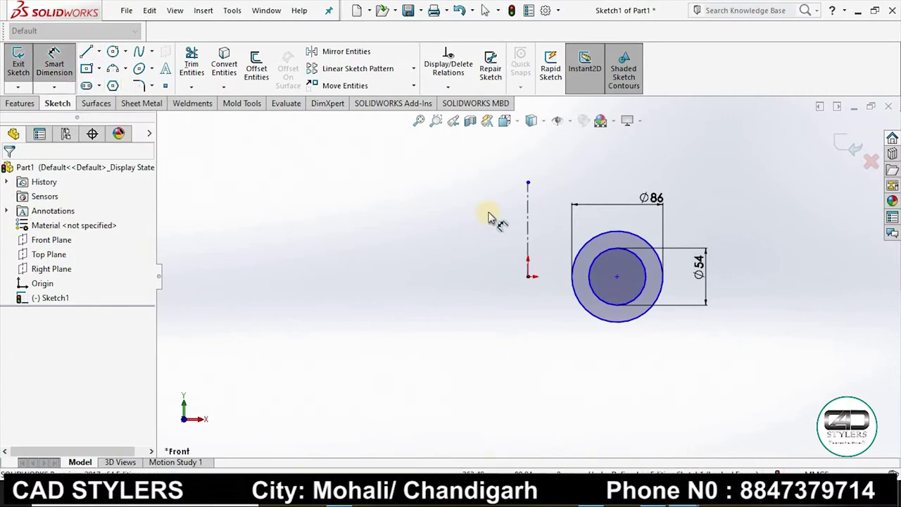
pyautogui.click(527, 231)
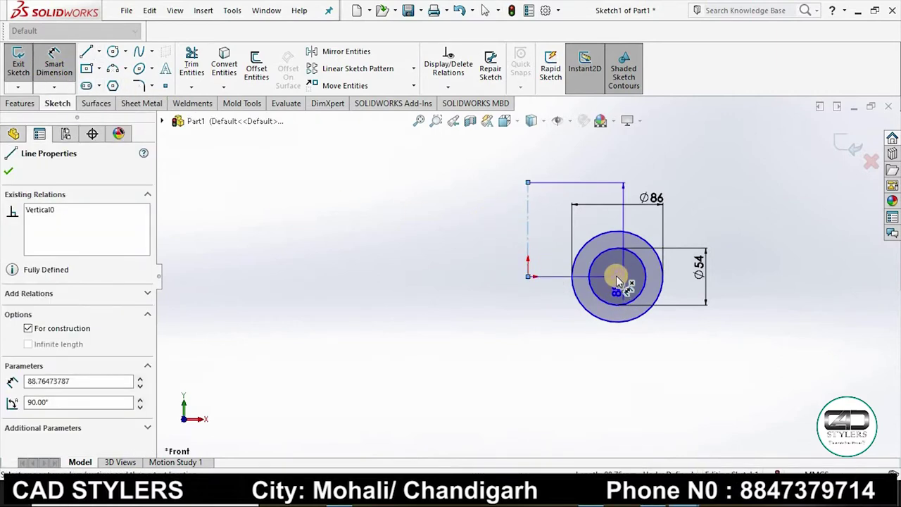
pyautogui.click(617, 278)
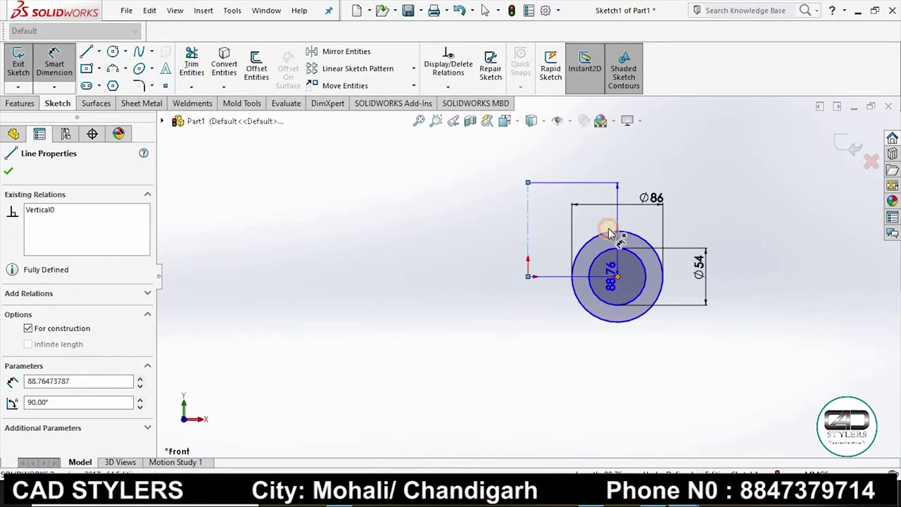
pyautogui.click(584, 182)
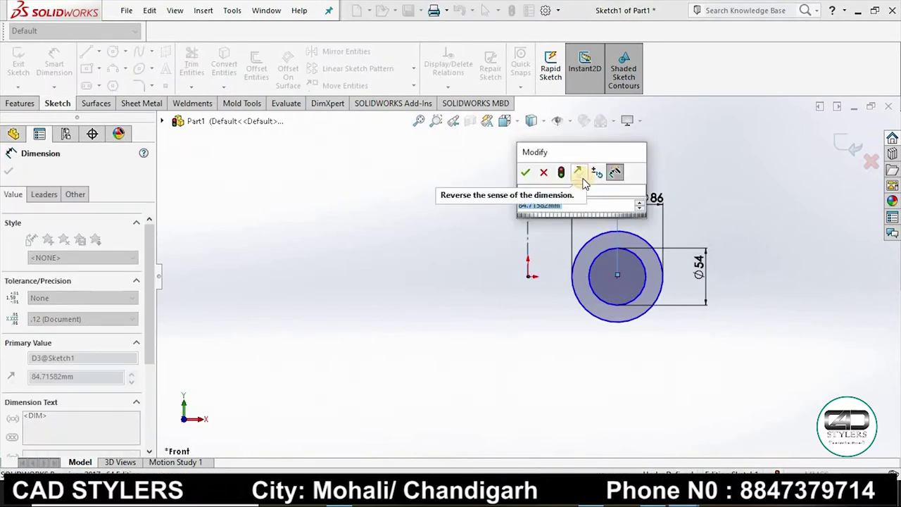
pyautogui.write('94')
pyautogui.press('Return')
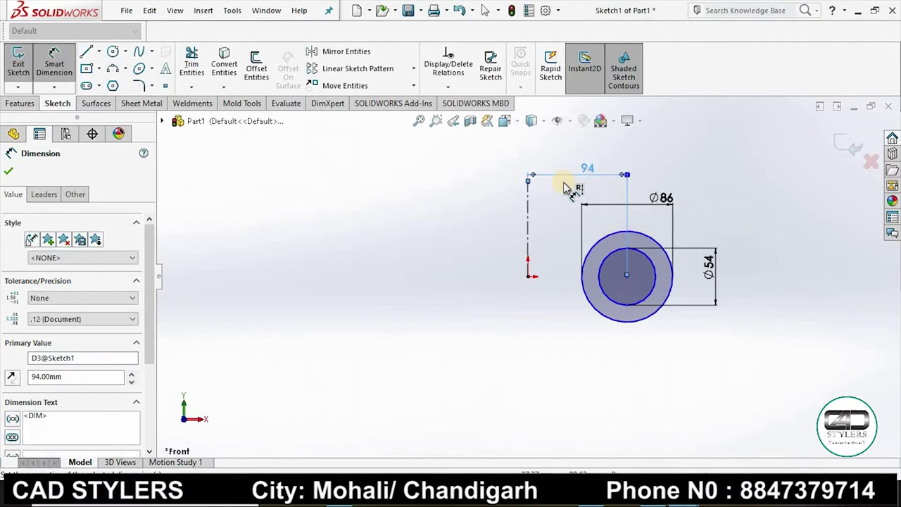
pyautogui.click(12, 172)
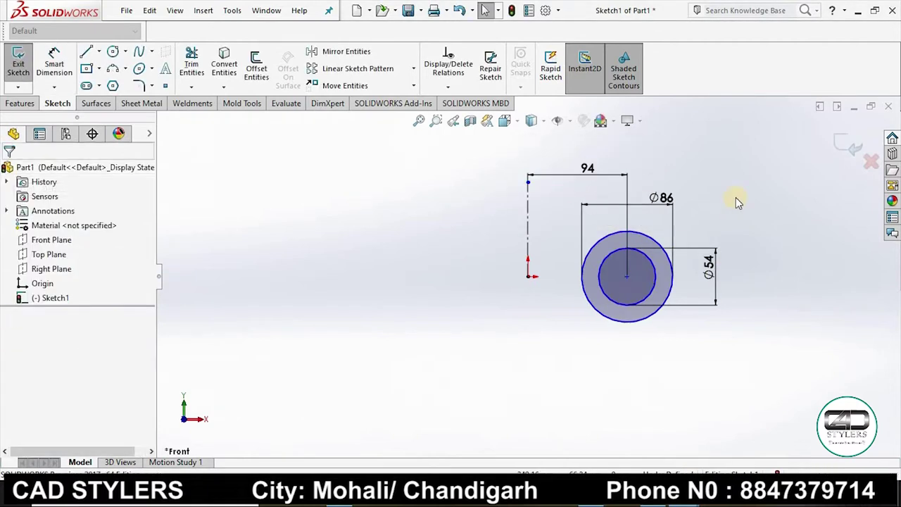
# - Revolve the ring sketch 90° about the centerline into an elbow, then recheck the drawing in Photos
pyautogui.hotkey('ctrl', 'b')
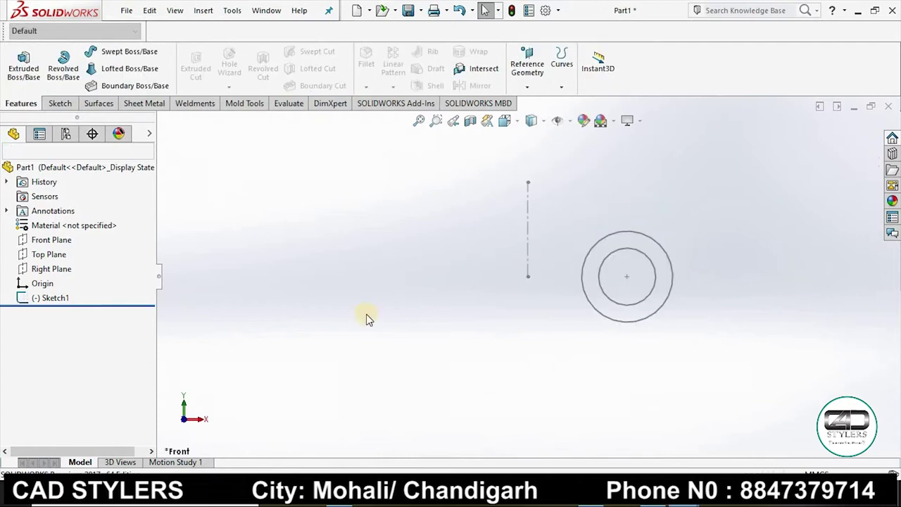
pyautogui.click(64, 298)
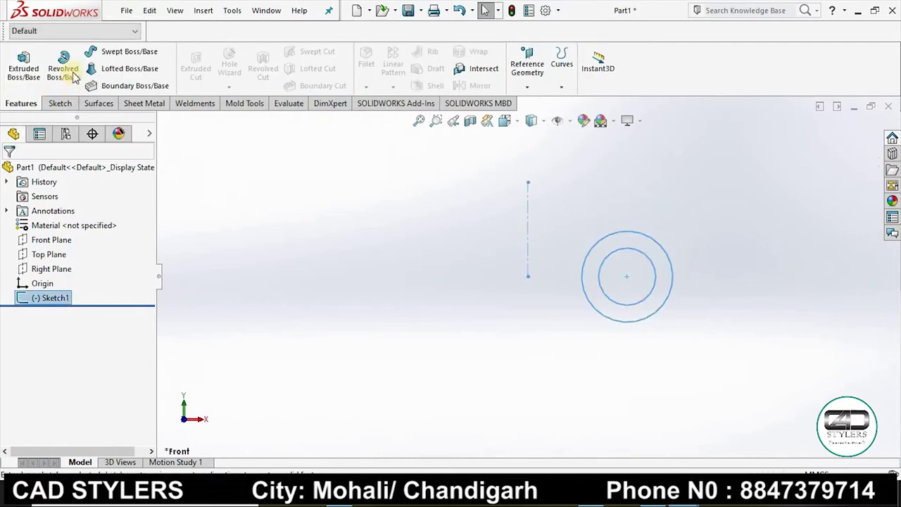
pyautogui.click(69, 73)
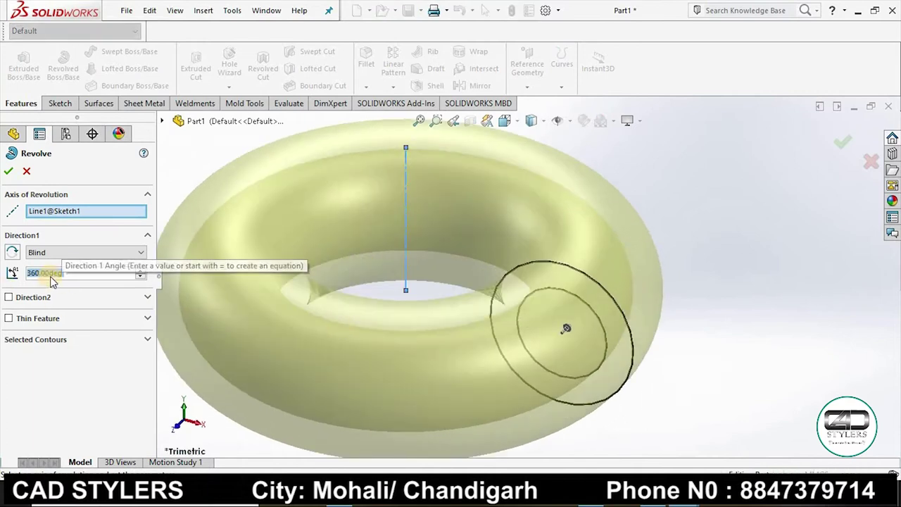
pyautogui.write('90')
pyautogui.press('Return')
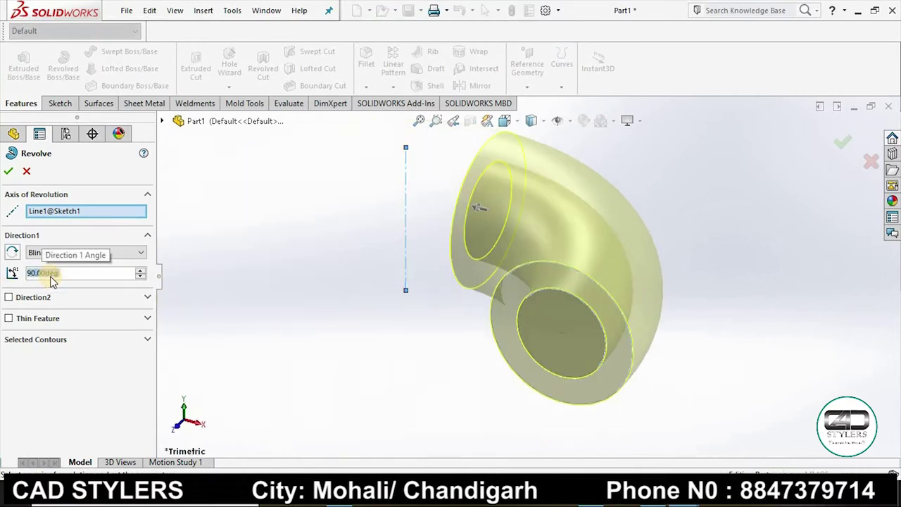
pyautogui.click(9, 174)
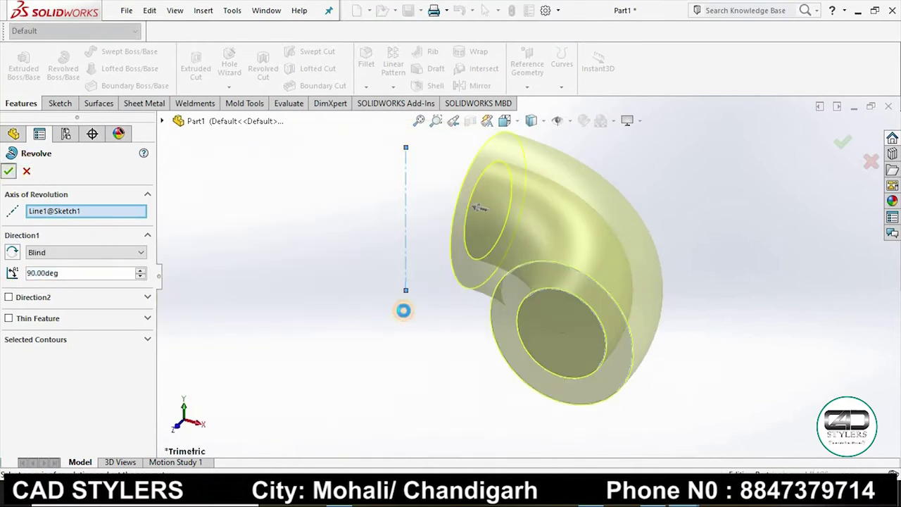
pyautogui.moveTo(372, 321)
pyautogui.mouseDown(button='middle')
pyautogui.moveTo(485, 285)
pyautogui.moveTo(402, 302)
pyautogui.moveTo(374, 269)
pyautogui.moveTo(412, 271)
pyautogui.moveTo(435, 292)
pyautogui.mouseUp(button='middle')
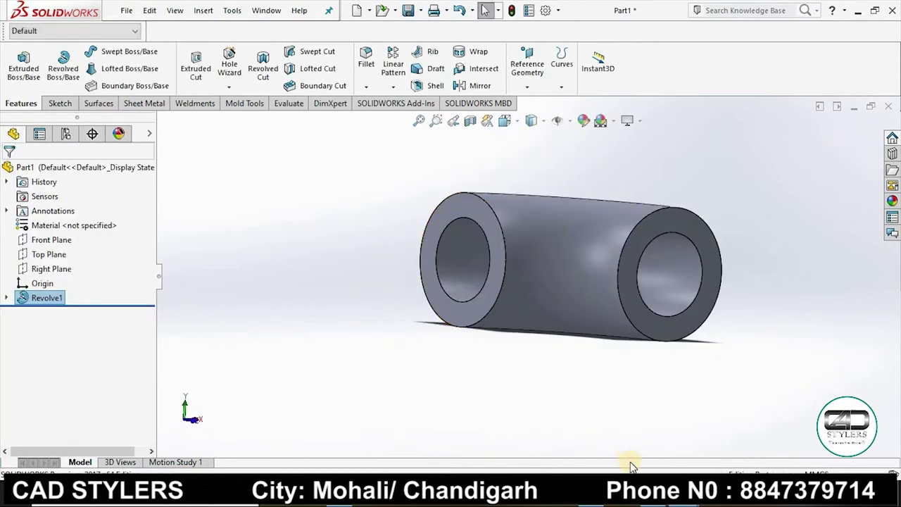
pyautogui.click(649, 492)
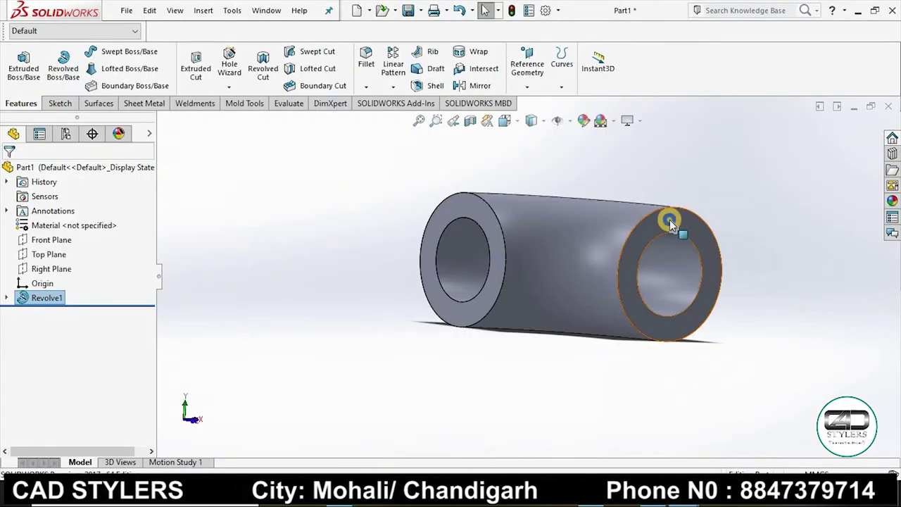
# - Start a new sketch on the pipe's end face and view it Normal To
pyautogui.rightClick(670, 224)
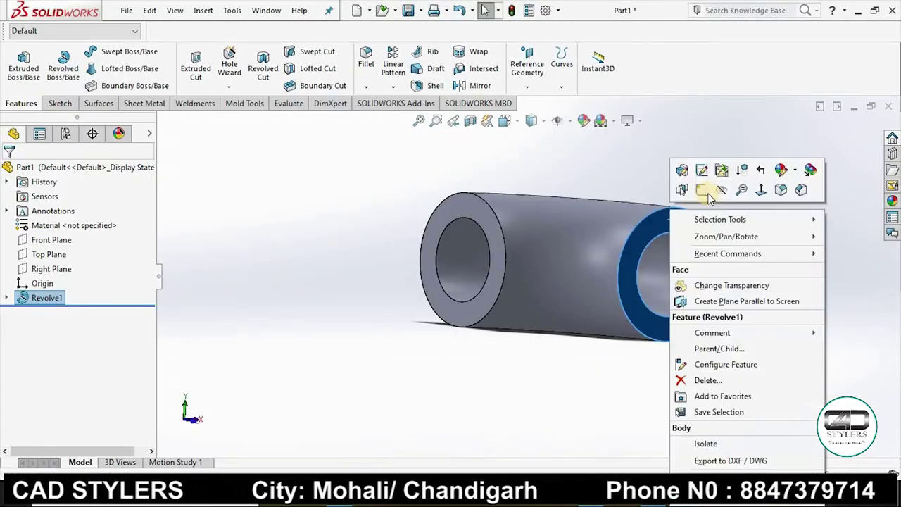
pyautogui.click(703, 189)
pyautogui.press('space')
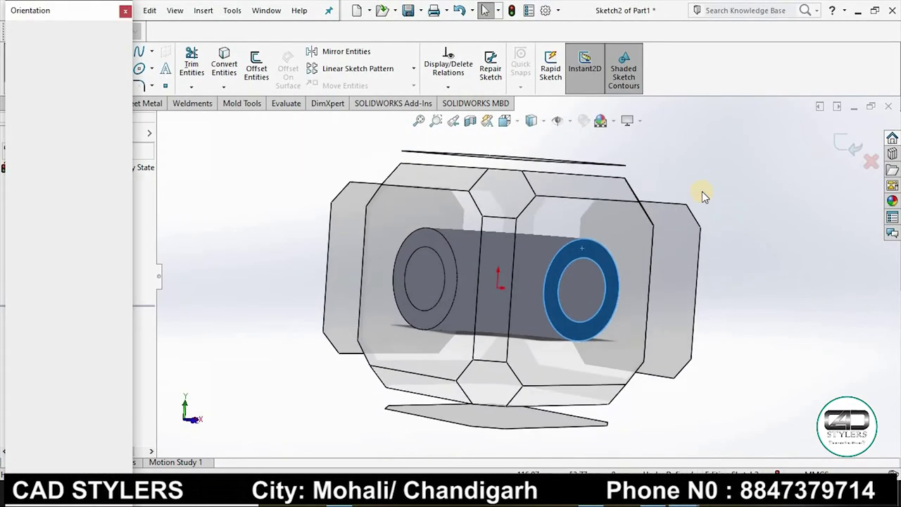
pyautogui.click(125, 89)
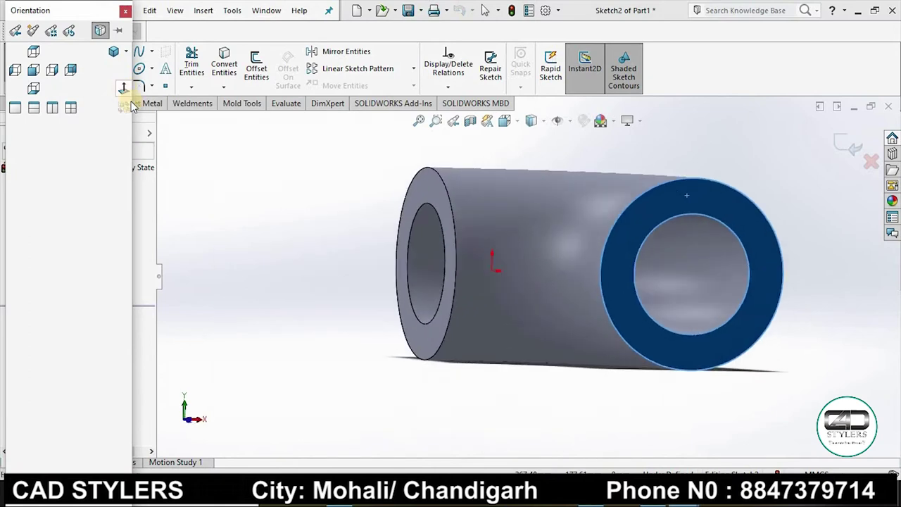
# - Draw three concentric circles: the outer flange, one on the bore edge, and a pitch circle
pyautogui.click(115, 52)
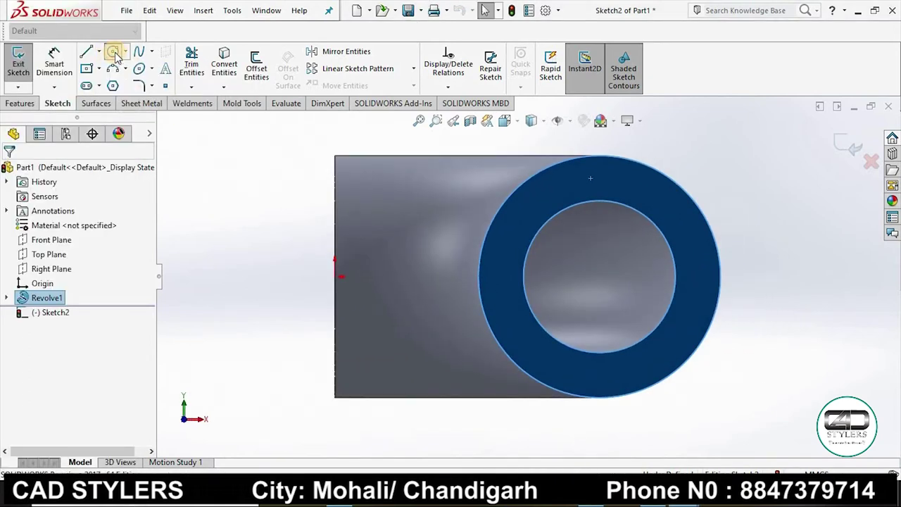
pyautogui.scroll(2, 530, 276)
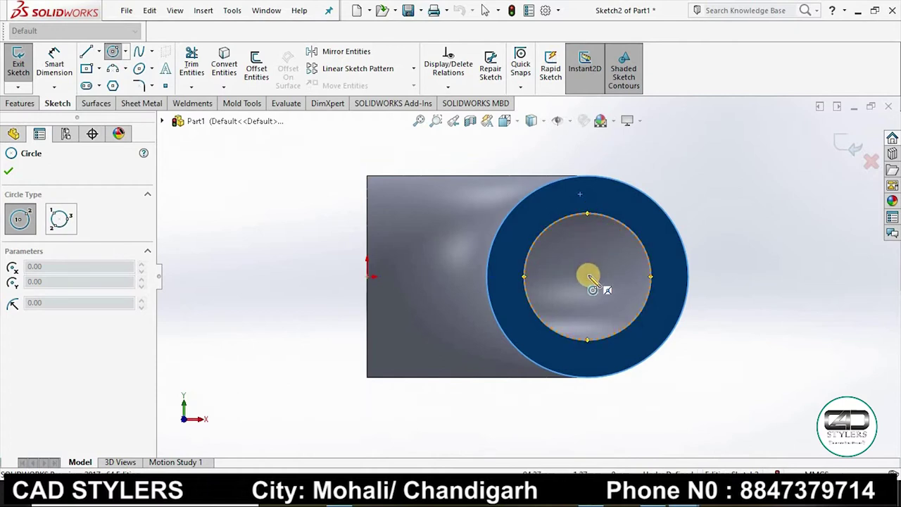
pyautogui.click(591, 278)
pyautogui.click(669, 156)
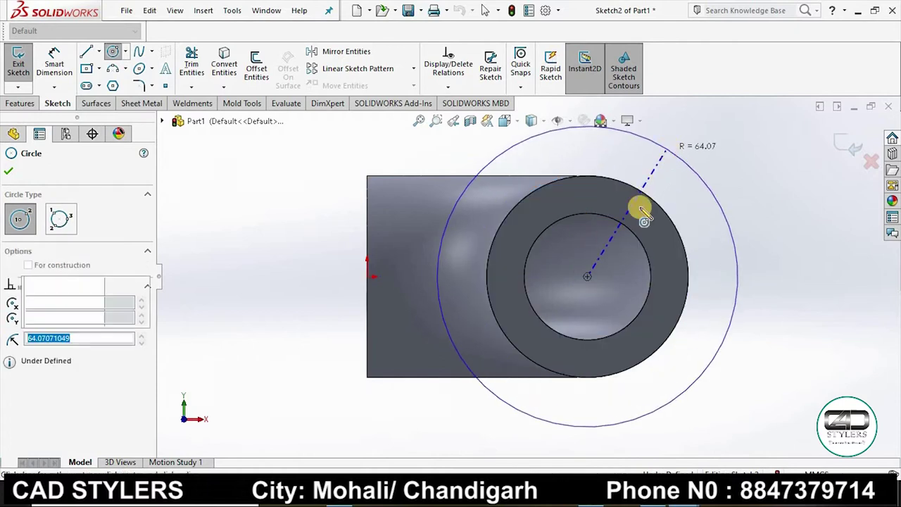
pyautogui.click(588, 276)
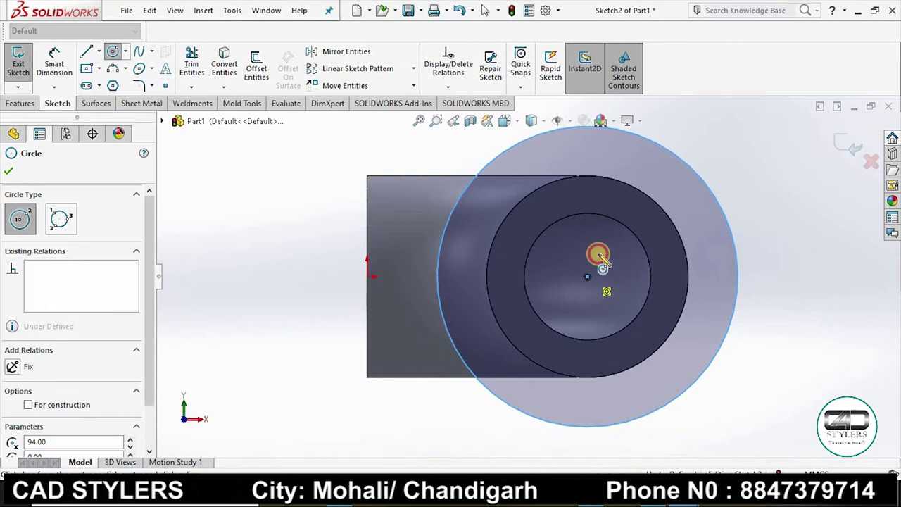
pyautogui.click(616, 220)
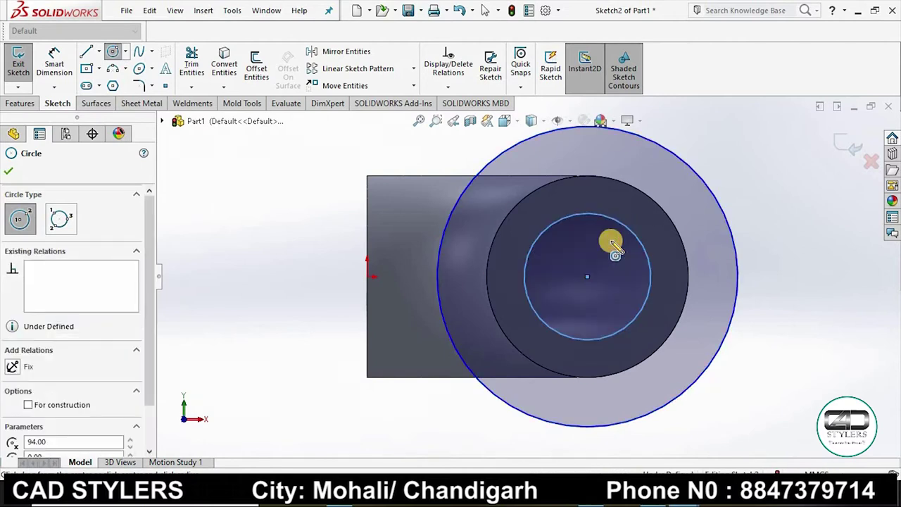
pyautogui.click(591, 279)
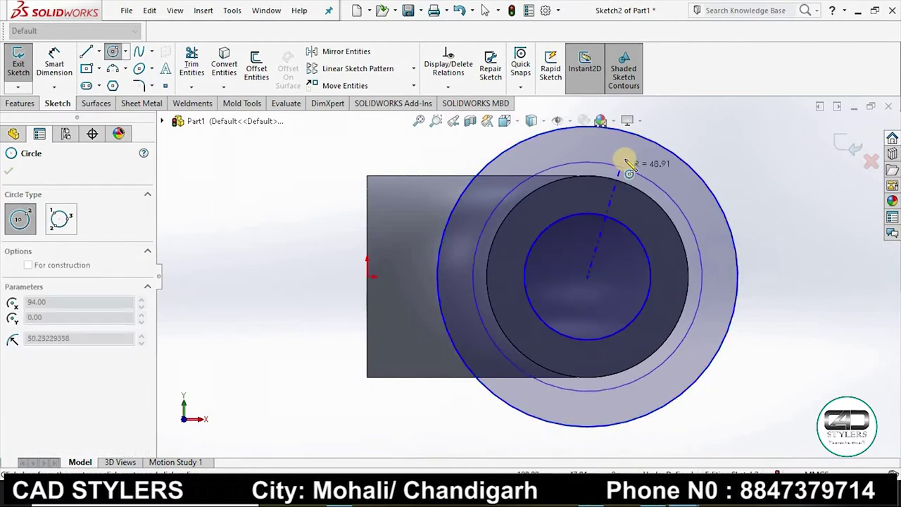
pyautogui.click(627, 156)
pyautogui.rightClick(627, 158)
pyautogui.click(673, 170)
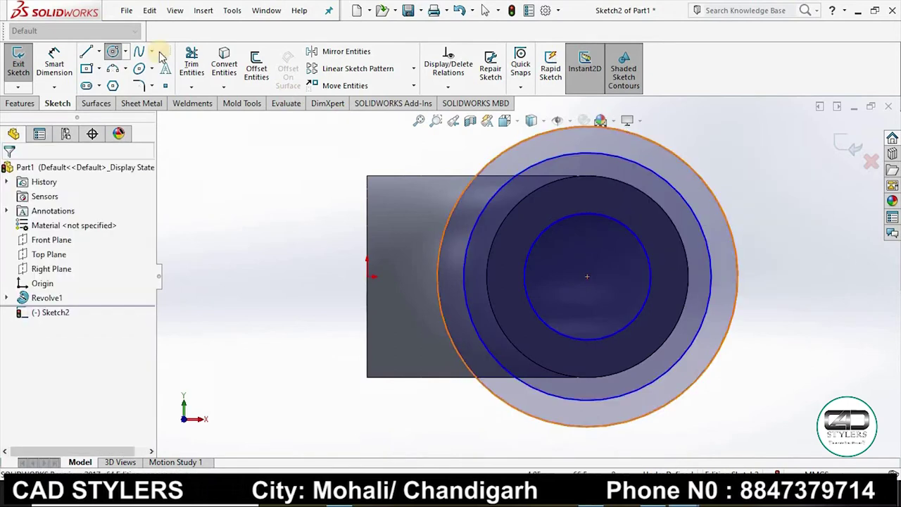
# - Dimension the outer flange circle Ø165 and the pitch circle Ø126
pyautogui.click(54, 63)
pyautogui.scroll(3, 331, 251)
pyautogui.click(611, 219)
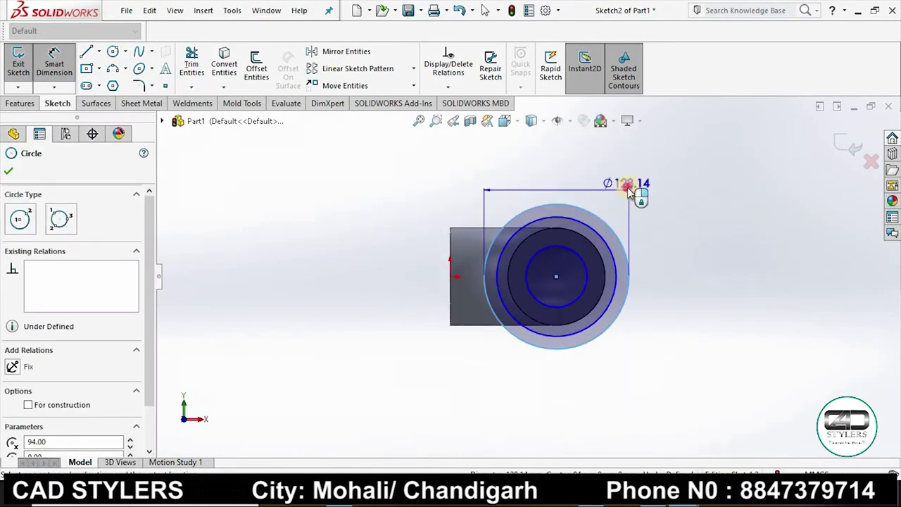
pyautogui.click(628, 185)
pyautogui.write('165')
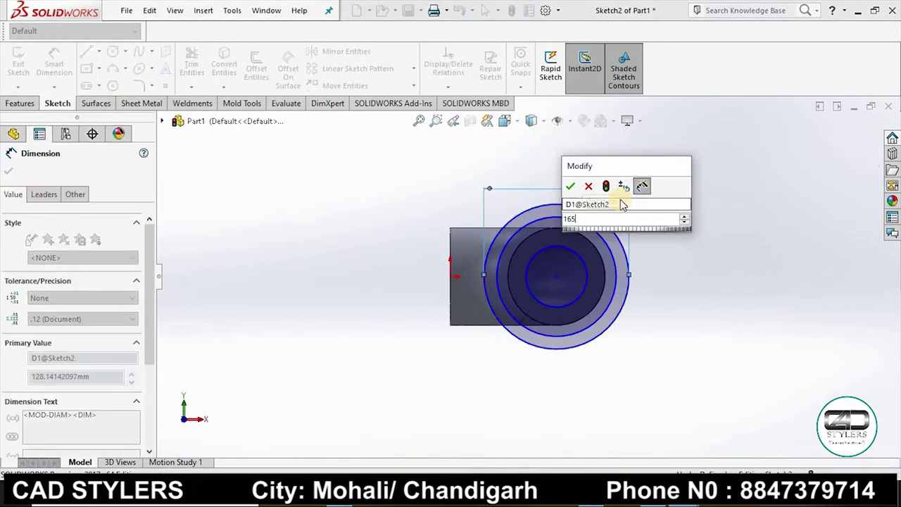
pyautogui.press('Return')
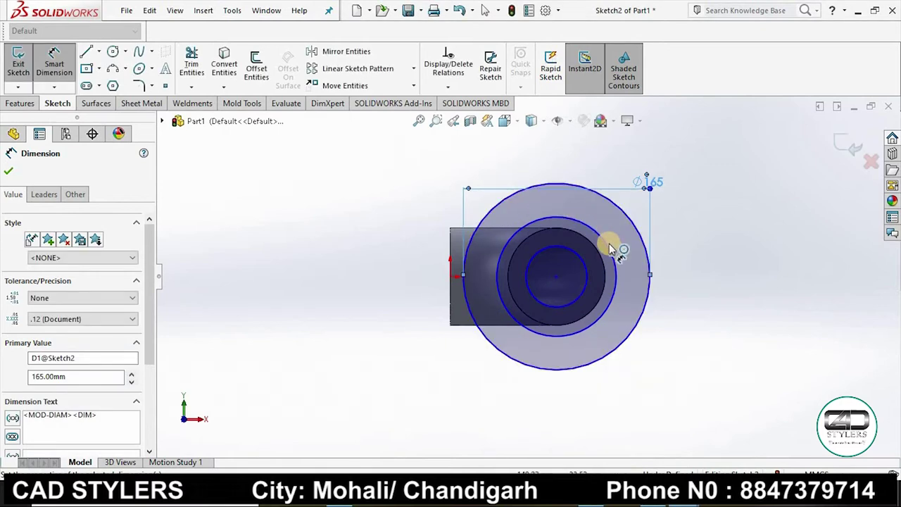
pyautogui.click(609, 247)
pyautogui.click(679, 247)
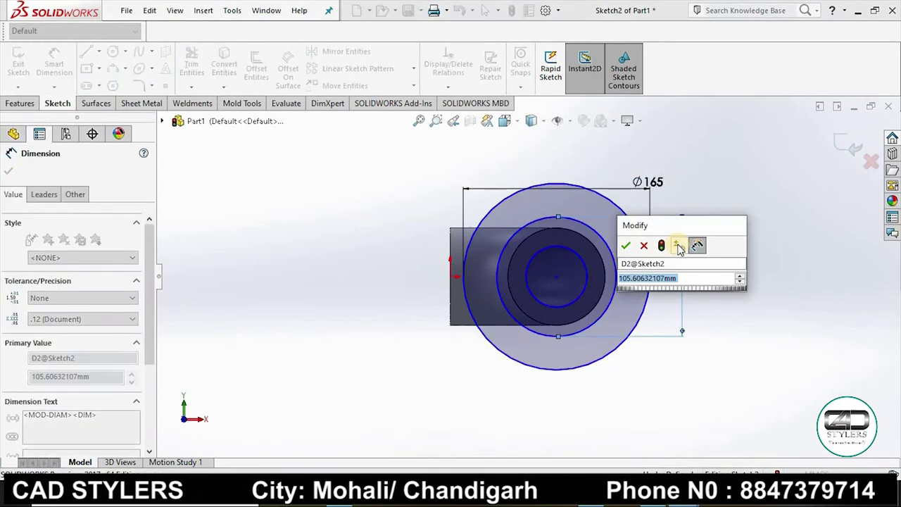
pyautogui.write('126')
pyautogui.press('Return')
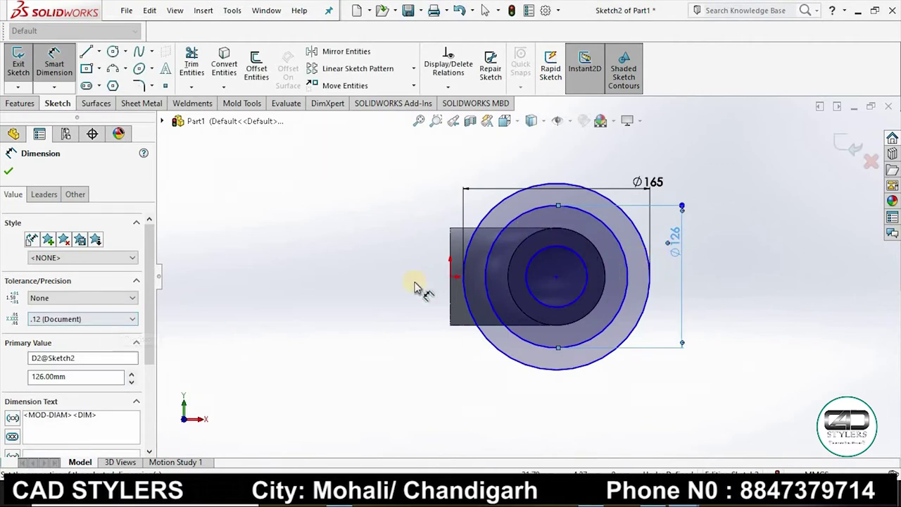
# - Convert the Ø126 pitch circle to construction geometry
pyautogui.click(8, 173)
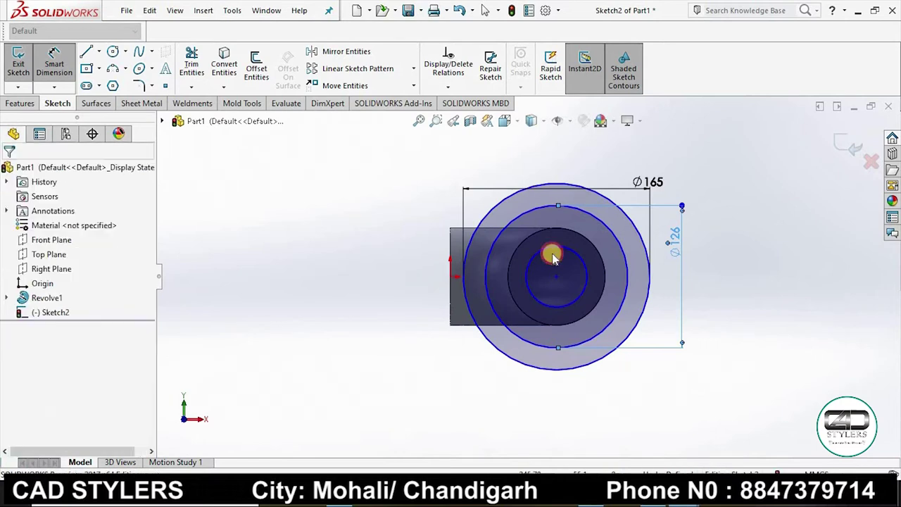
pyautogui.click(599, 216)
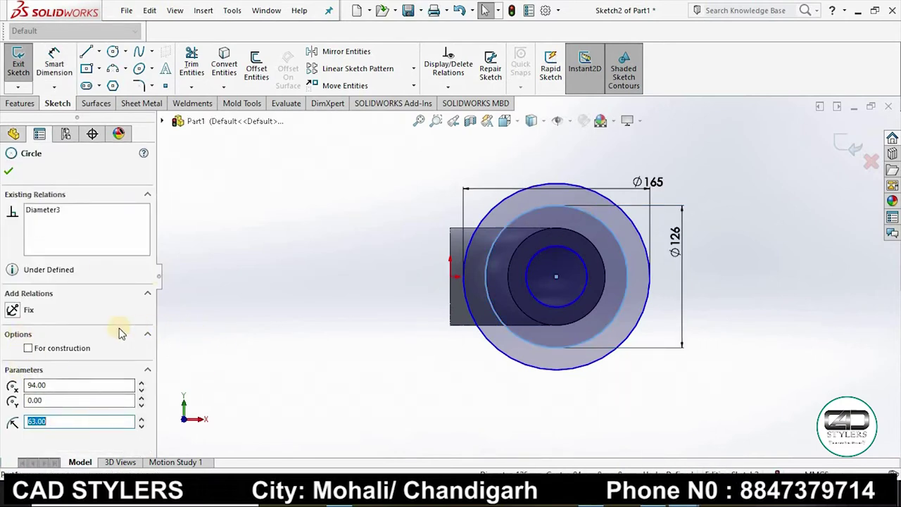
pyautogui.click(29, 348)
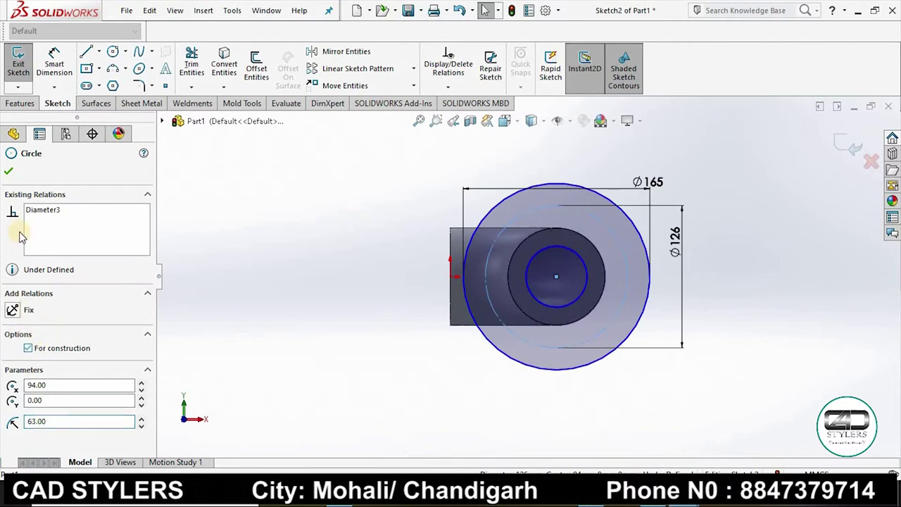
pyautogui.click(9, 173)
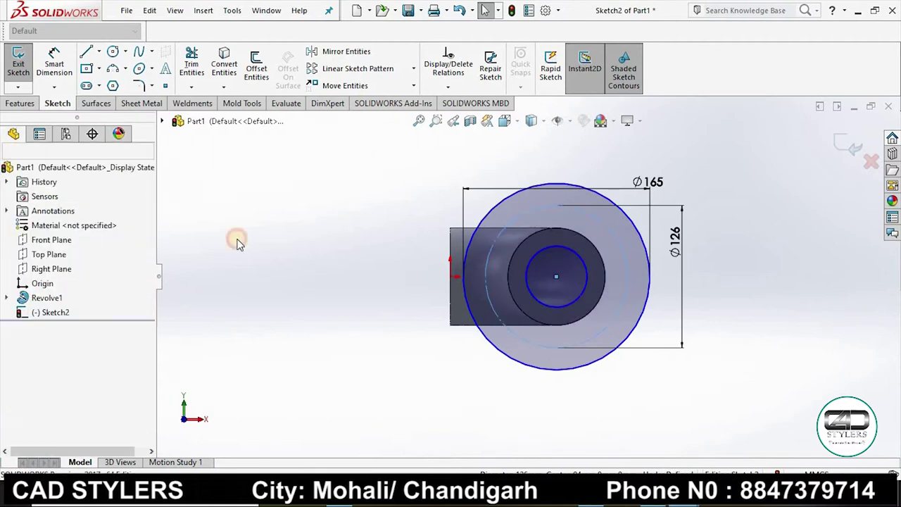
# - Draw a bolt-hole circle on the pitch circle and dimension it Ø16
pyautogui.click(116, 53)
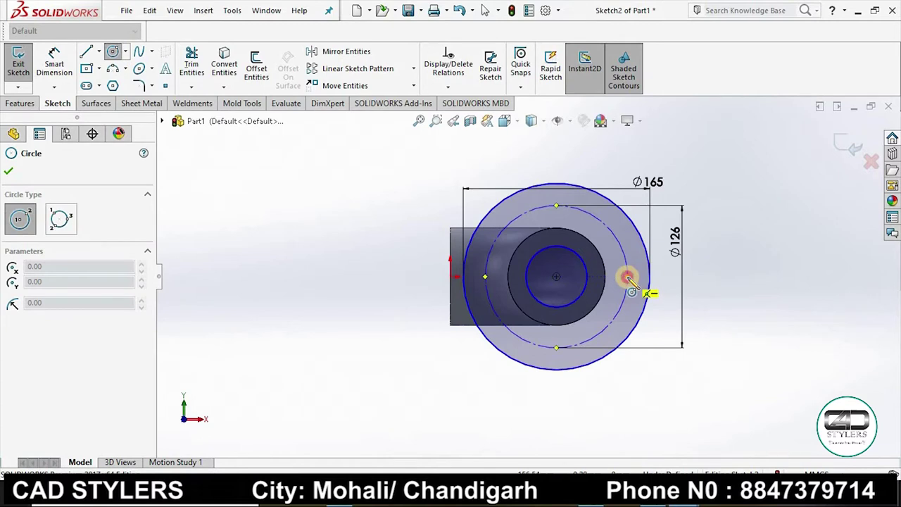
pyautogui.moveTo(627, 277); pyautogui.dragTo(635, 268)
pyautogui.rightClick(664, 276)
pyautogui.click(666, 276)
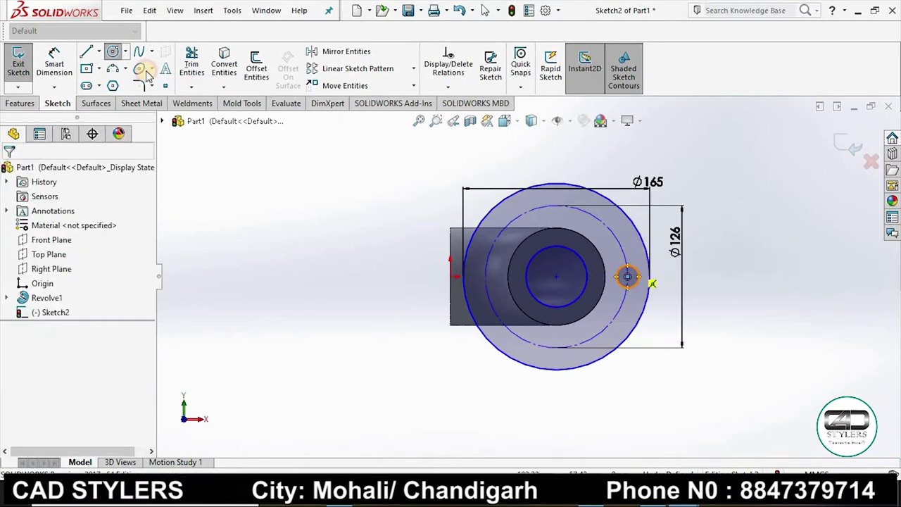
pyautogui.click(54, 62)
pyautogui.click(634, 268)
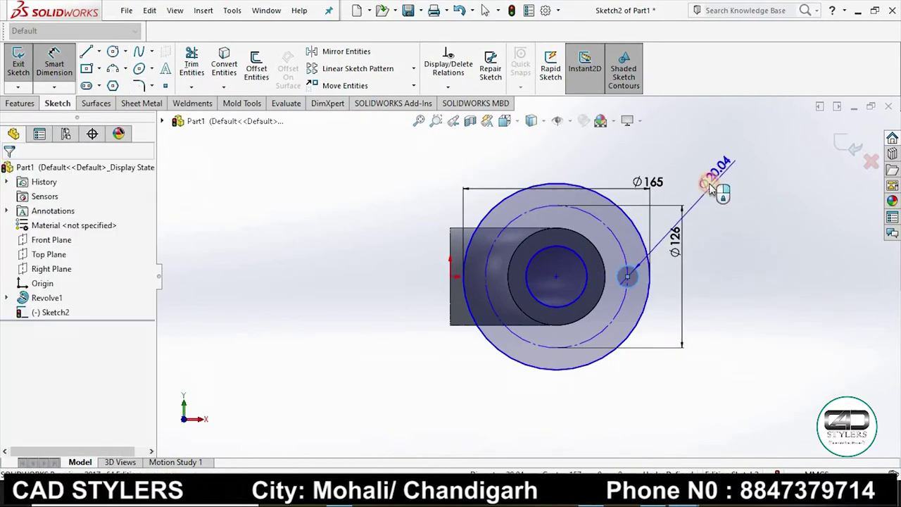
pyautogui.click(710, 184)
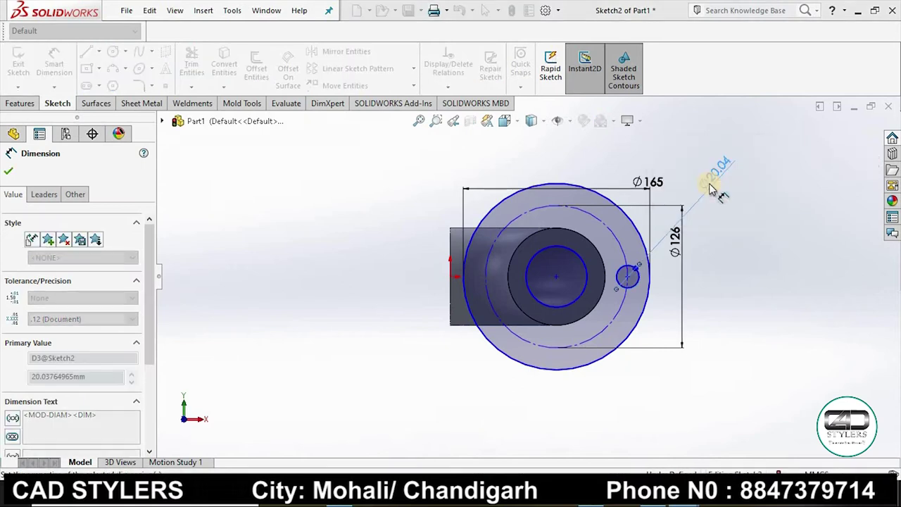
pyautogui.write('16')
pyautogui.press('Return')
# - Circular-pattern the Ø16 hole into eight instances around the flange centre
pyautogui.click(413, 68)
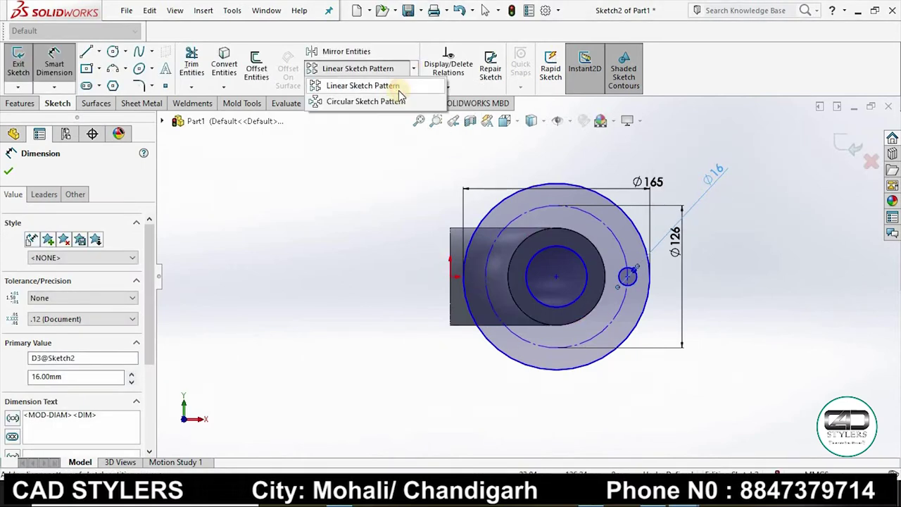
pyautogui.click(376, 101)
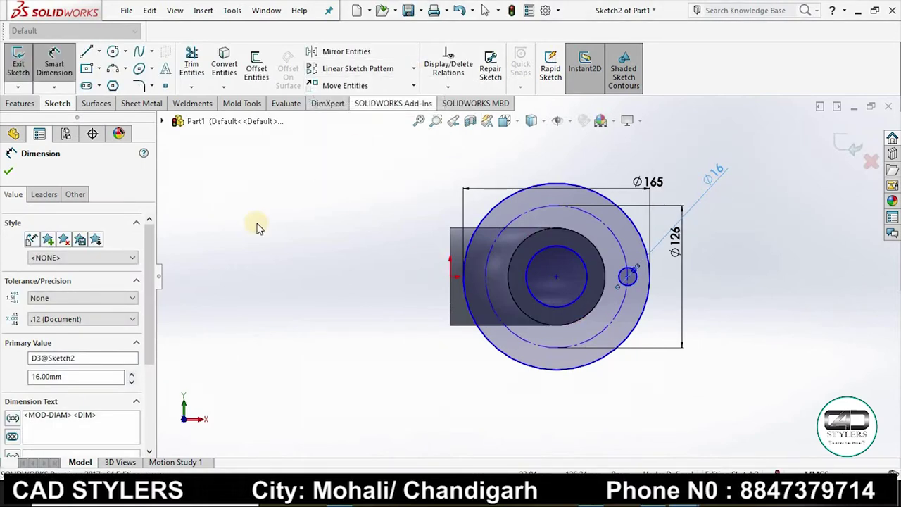
pyautogui.click(627, 276)
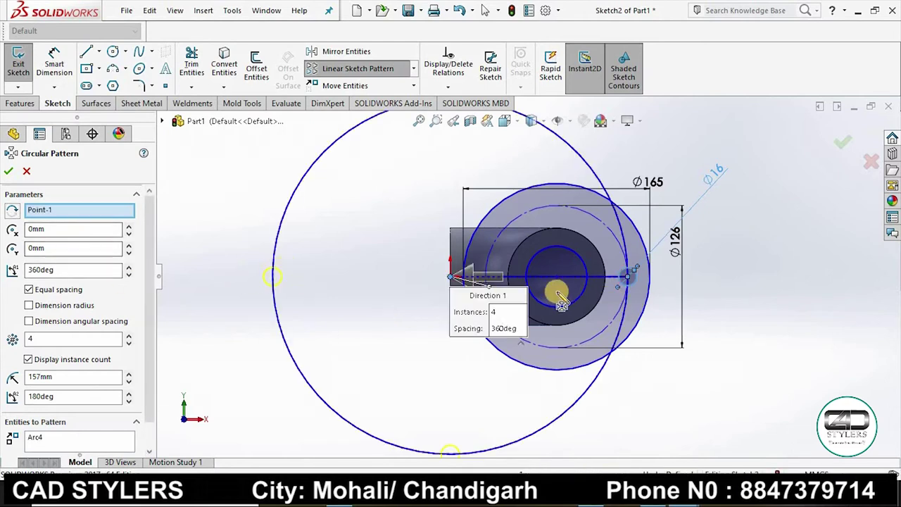
pyautogui.rightClick(81, 213)
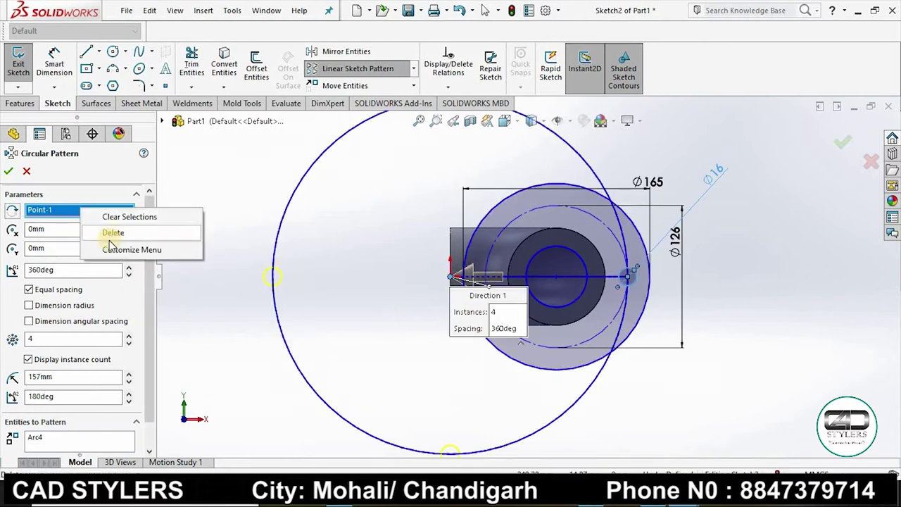
pyautogui.click(113, 233)
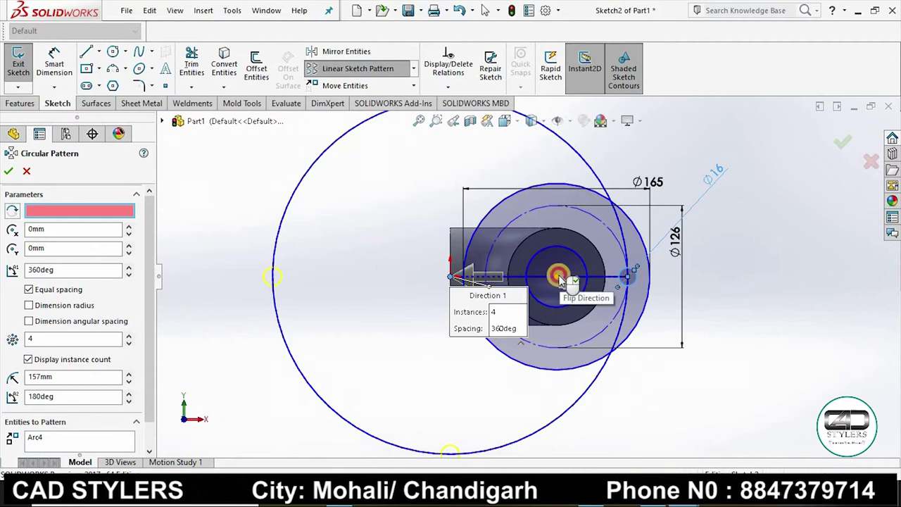
pyautogui.click(556, 275)
pyautogui.write('8')
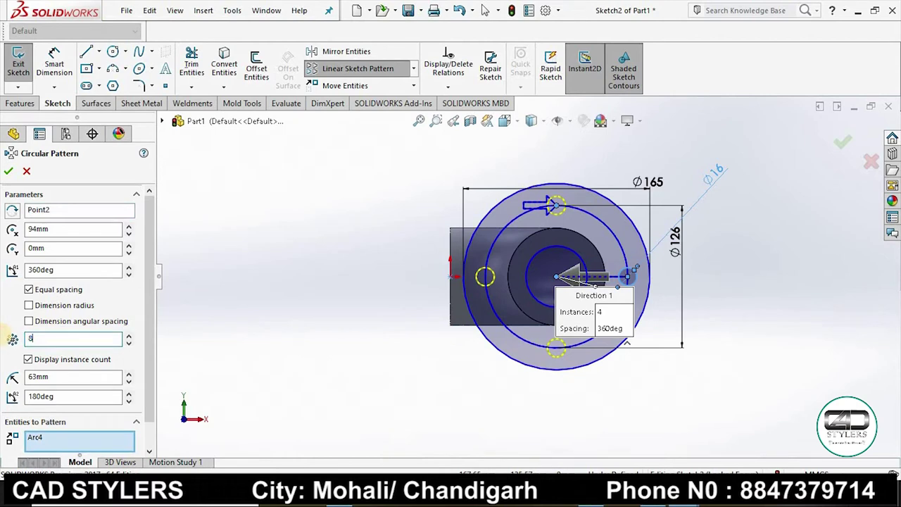
pyautogui.click(10, 172)
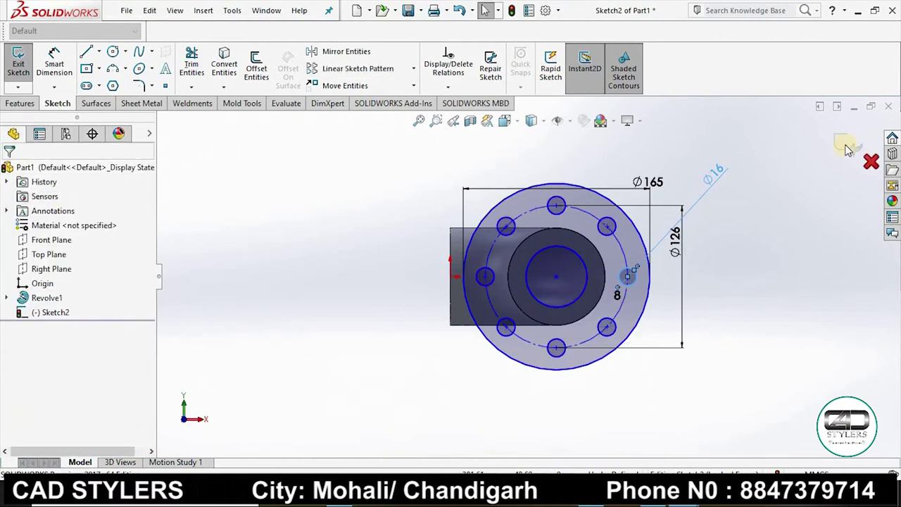
# - Extrude Sketch2 25 mm into the bolted flange
pyautogui.hotkey('ctrl', 'b')
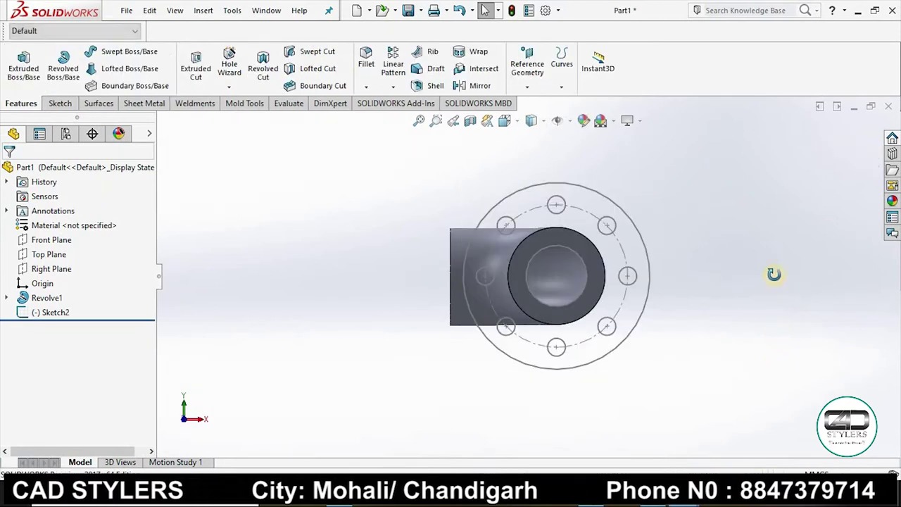
pyautogui.click(56, 312)
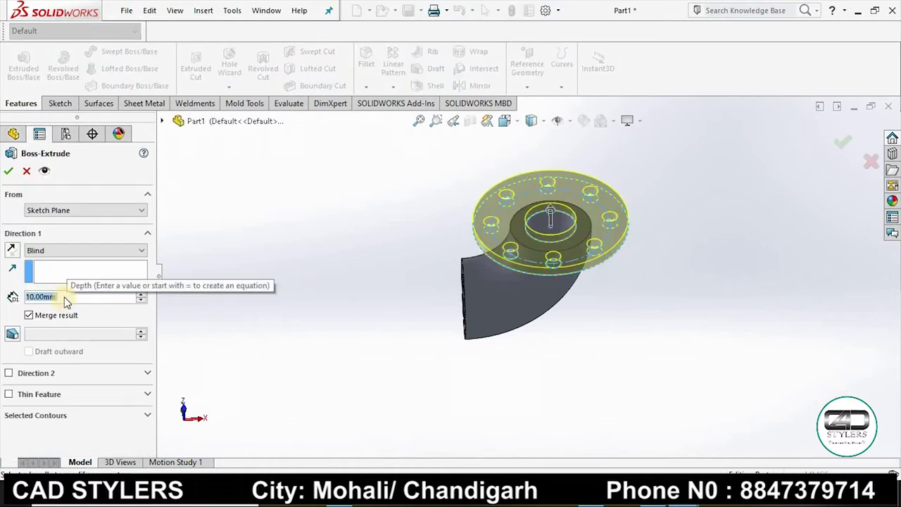
pyautogui.write('25')
pyautogui.press('Return')
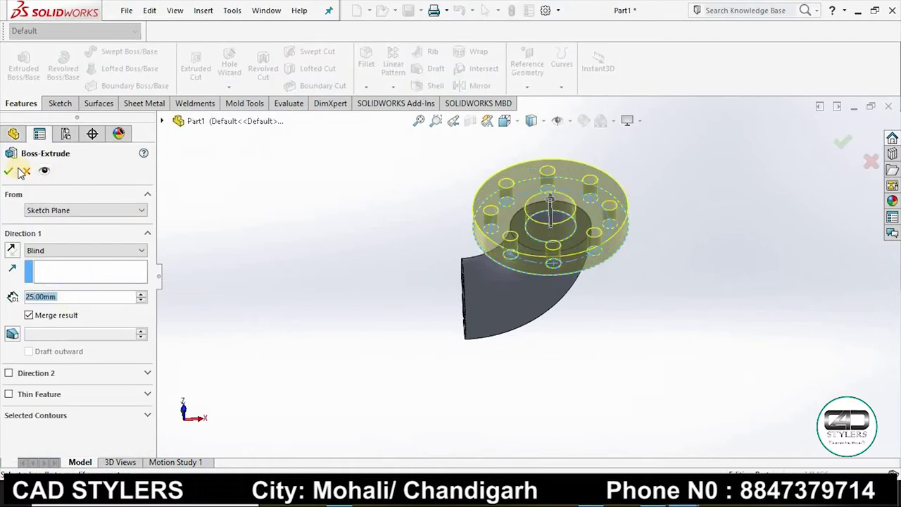
pyautogui.press('Return')
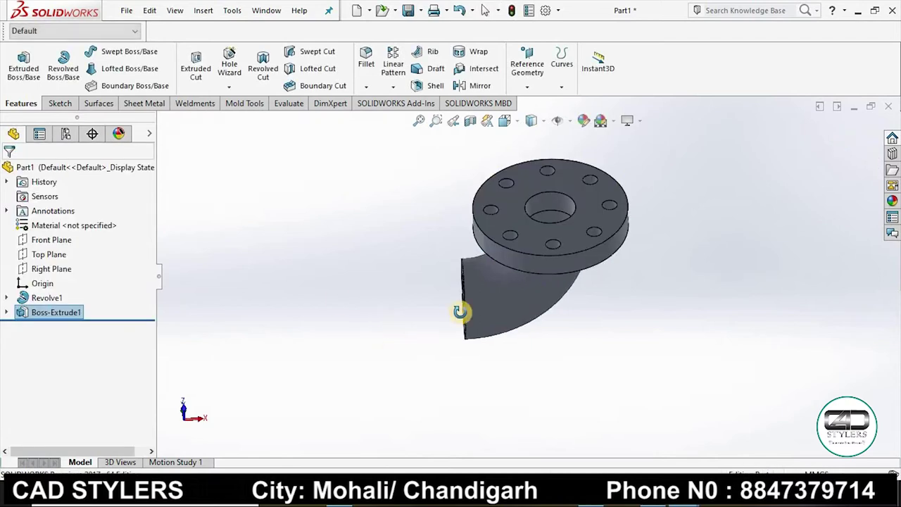
# - Orbit to the elbow's other open pipe end and select its face
pyautogui.moveTo(458, 312); pyautogui.dragTo(577, 354, button='middle')
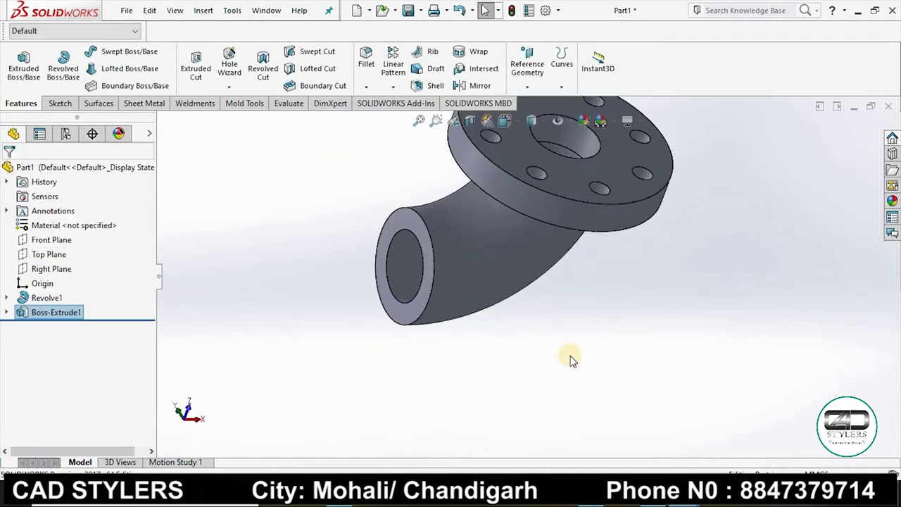
pyautogui.scroll(-5, 539, 322)
pyautogui.click(329, 170)
# - Start a new sketch on the open pipe end face and view it Normal To
pyautogui.rightClick(338, 175)
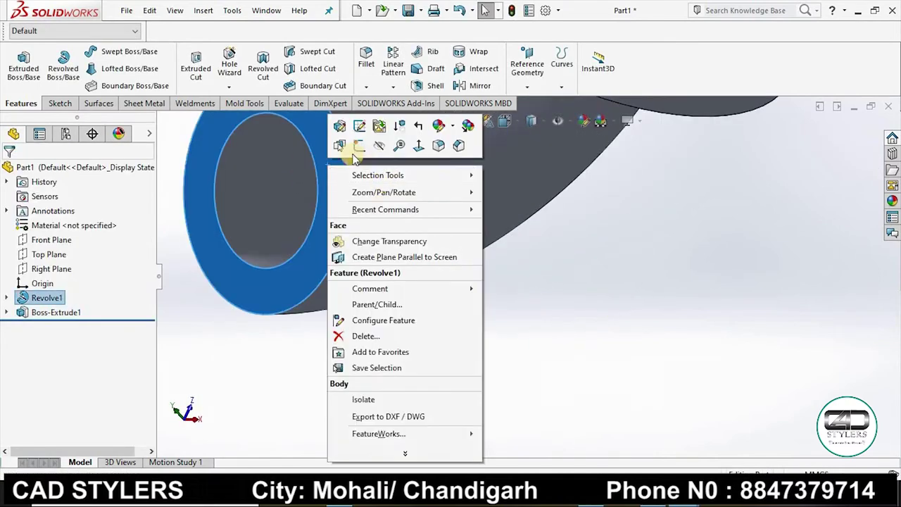
pyautogui.click(358, 148)
pyautogui.press('space')
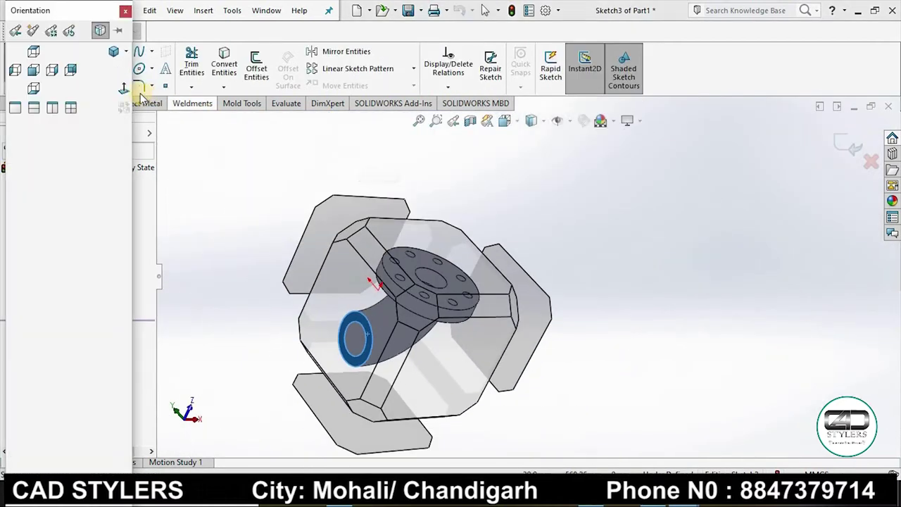
pyautogui.click(134, 93)
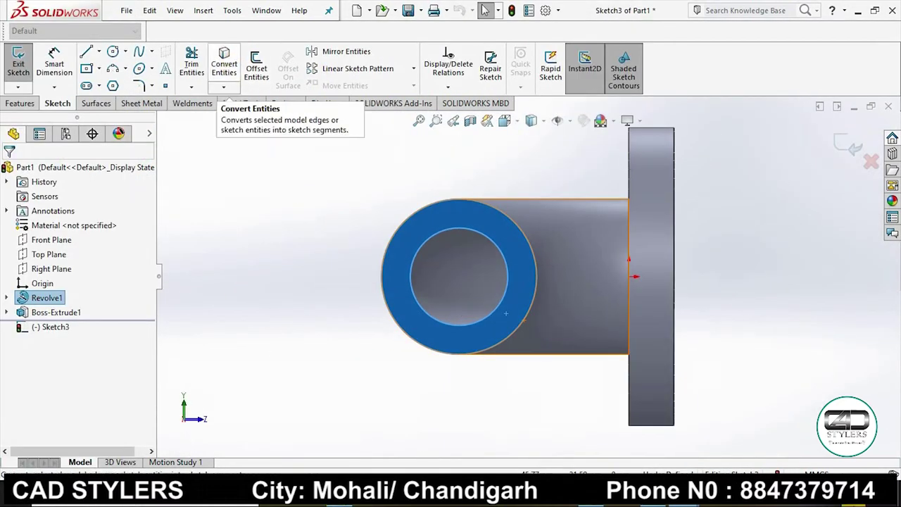
# - Draw three concentric circles at the pipe centre: a large one, one on the bore edge, and a middle one
pyautogui.click(113, 52)
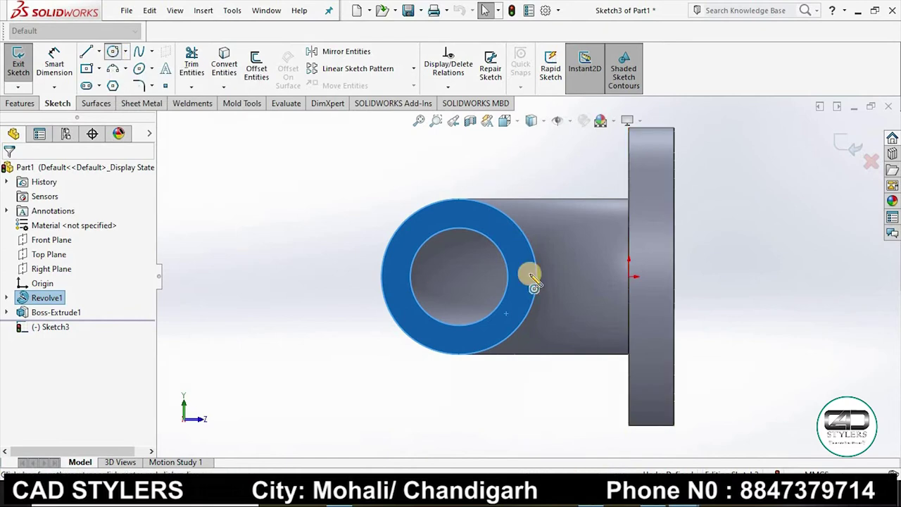
pyautogui.click(458, 276)
pyautogui.click(535, 141)
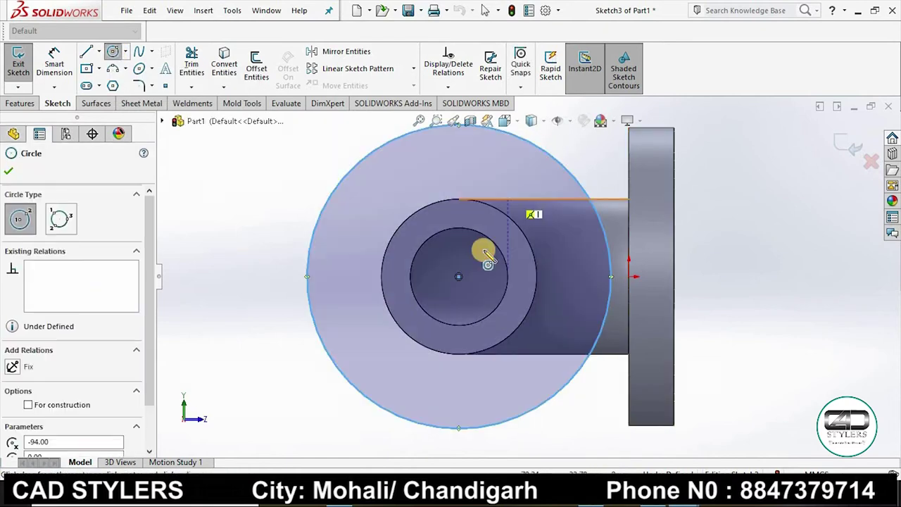
pyautogui.click(458, 276)
pyautogui.click(483, 235)
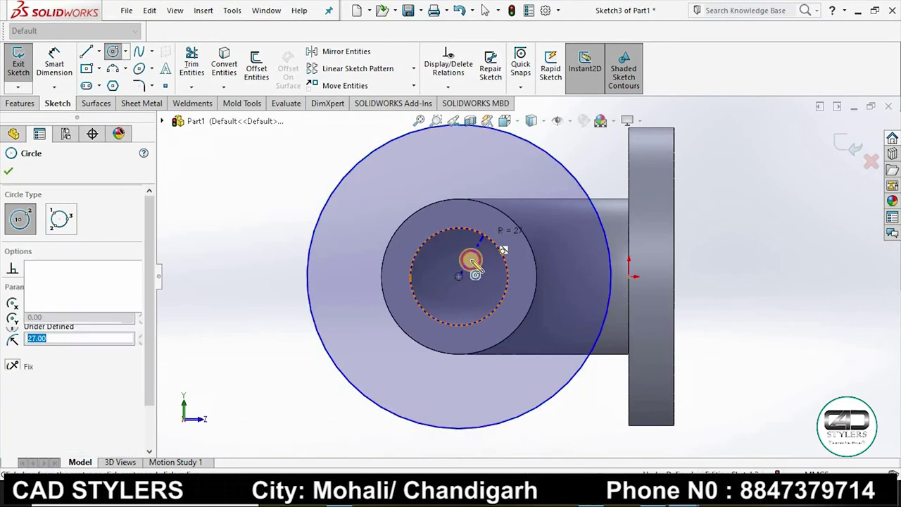
pyautogui.click(459, 276)
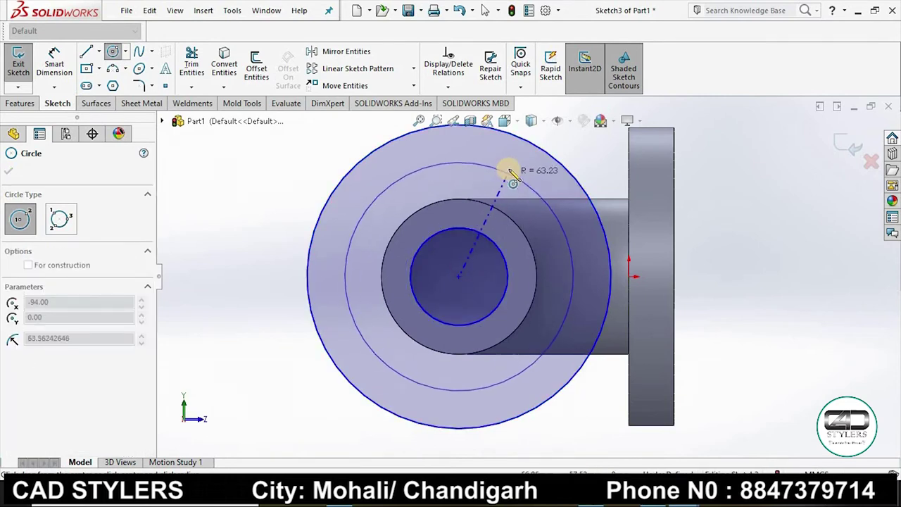
pyautogui.click(512, 172)
pyautogui.rightClick(552, 181)
pyautogui.click(544, 180)
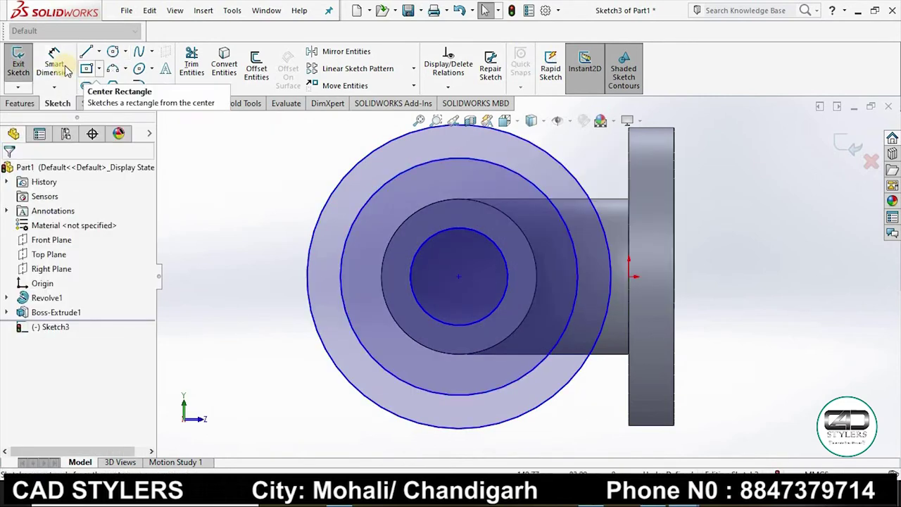
# - Dimension the outer flange circle Ø165 and the middle circle Ø126
pyautogui.click(55, 65)
pyautogui.click(308, 275)
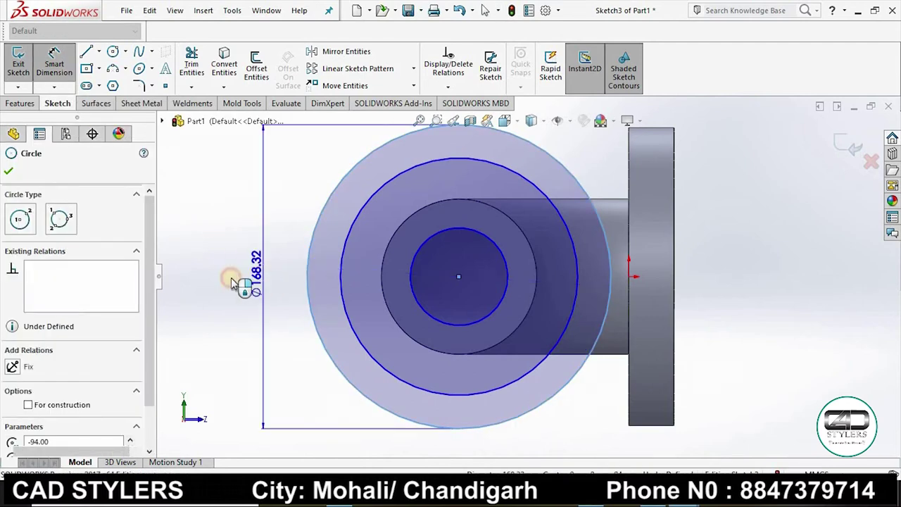
pyautogui.click(237, 280)
pyautogui.write('165')
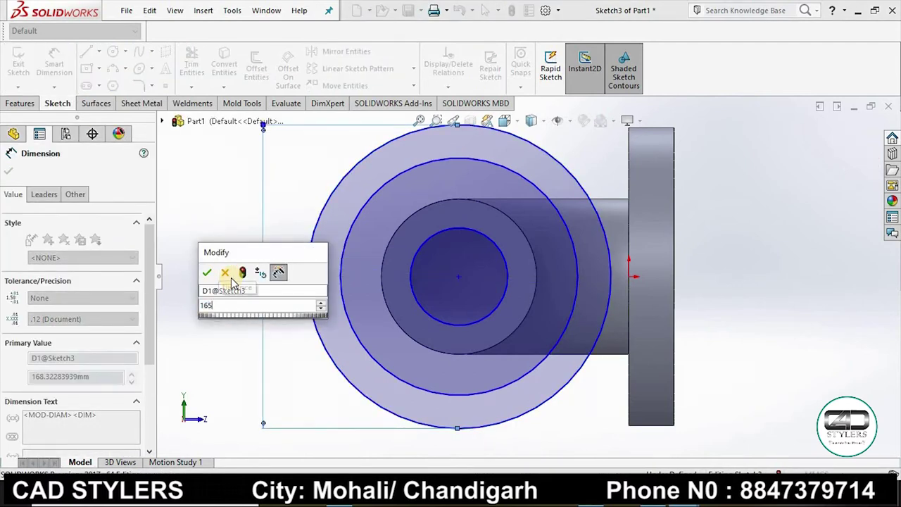
pyautogui.click(207, 271)
pyautogui.click(299, 372)
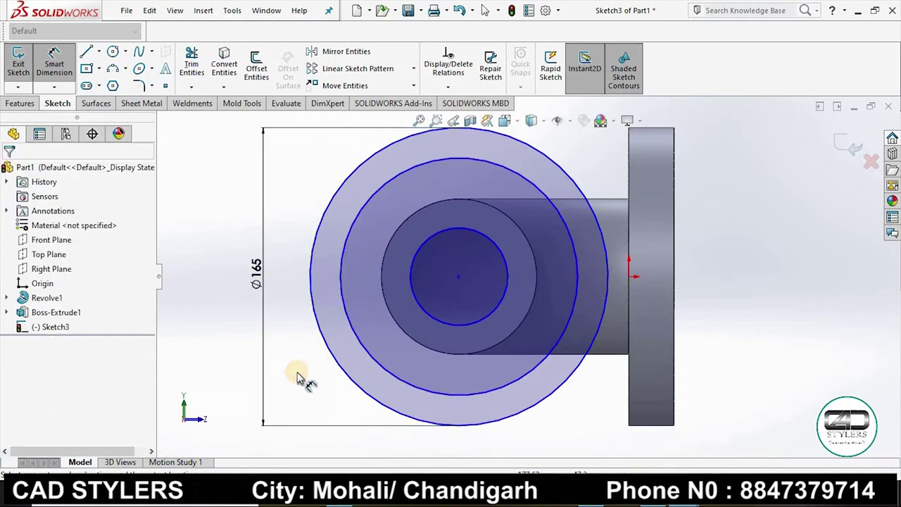
pyautogui.click(355, 342)
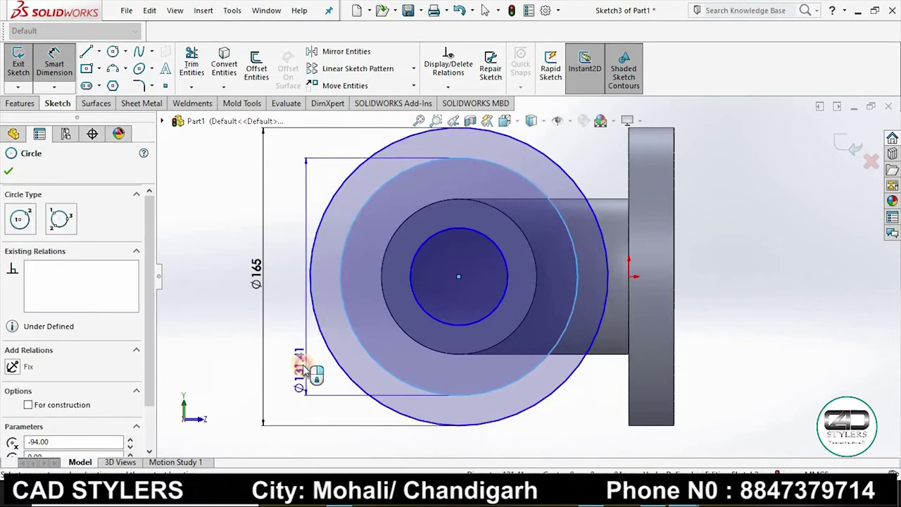
pyautogui.click(303, 372)
pyautogui.press('Return')
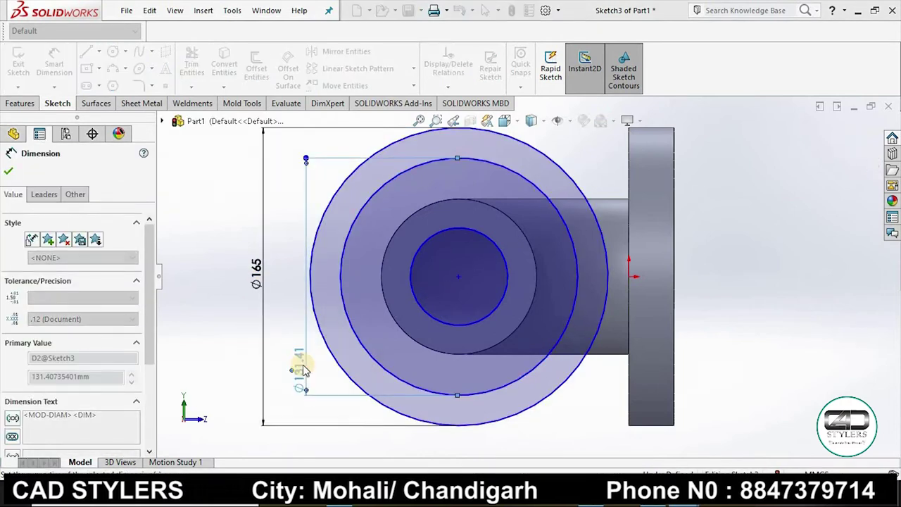
pyautogui.click(8, 171)
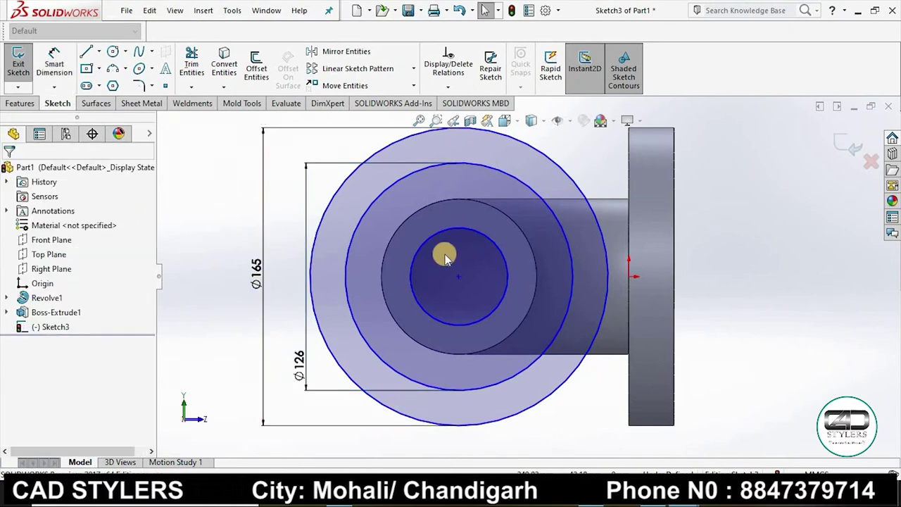
# - Make the Ø126 circle construction geometry and draw a Ø16 bolt hole on it
pyautogui.click(352, 261)
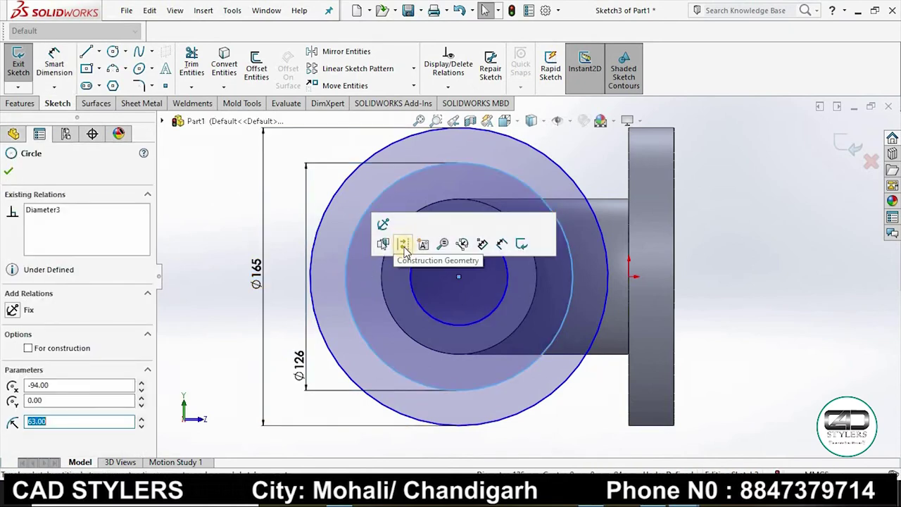
pyautogui.click(8, 172)
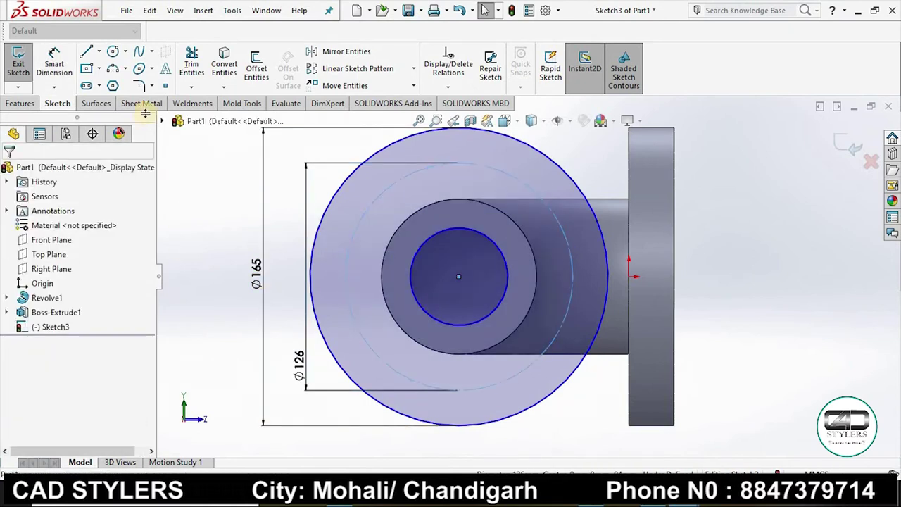
pyautogui.click(113, 51)
pyautogui.click(572, 277)
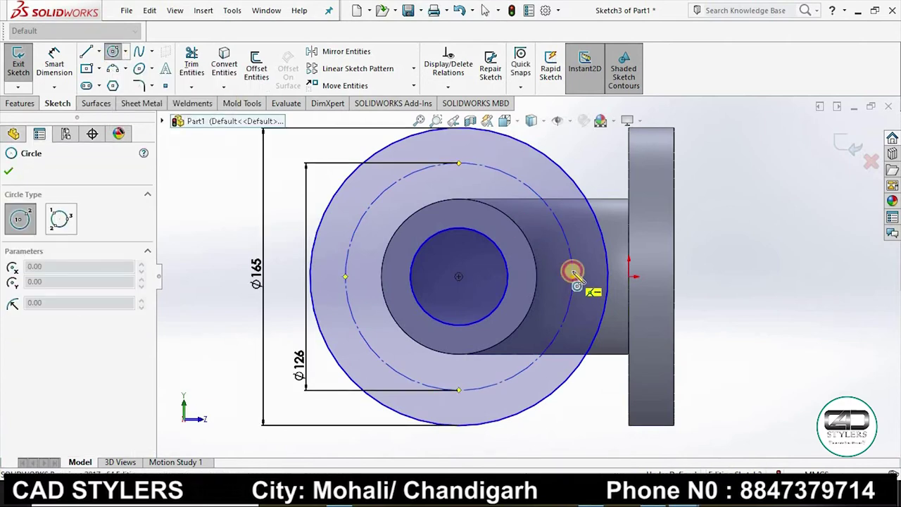
pyautogui.click(585, 276)
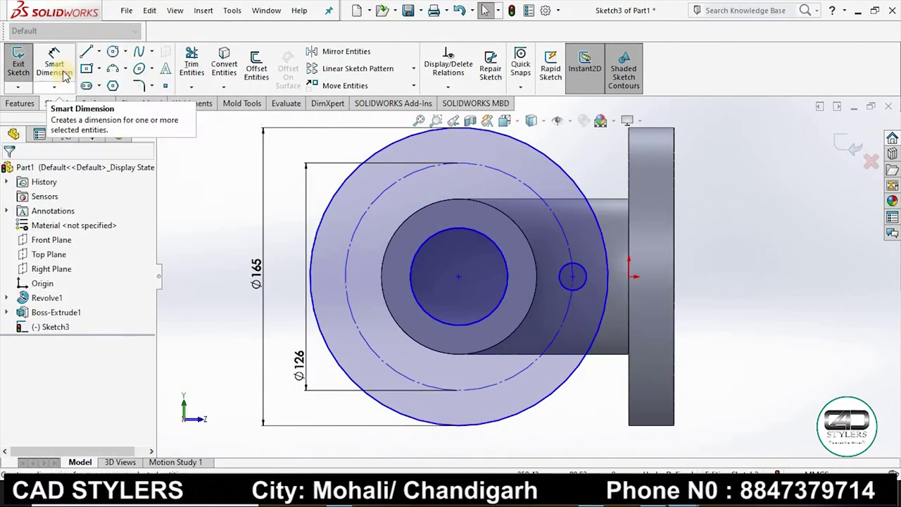
pyautogui.click(54, 62)
pyautogui.click(580, 264)
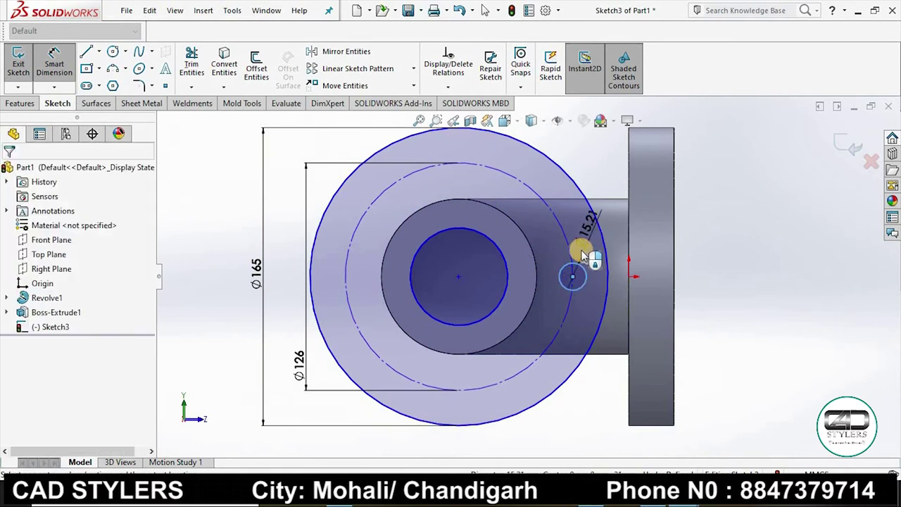
pyautogui.click(589, 228)
pyautogui.press('Return')
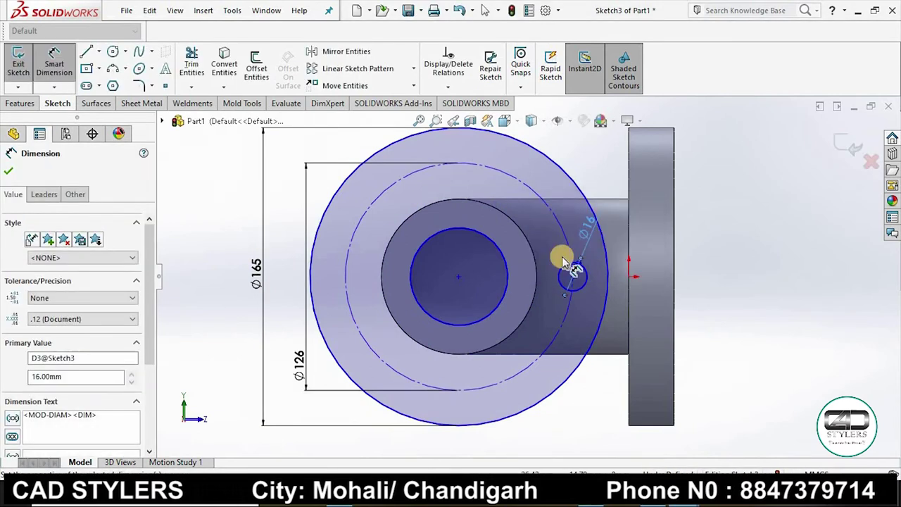
# - Circular-pattern the Ø16 hole 8 times about the flange centre and exit the sketch
pyautogui.click(414, 69)
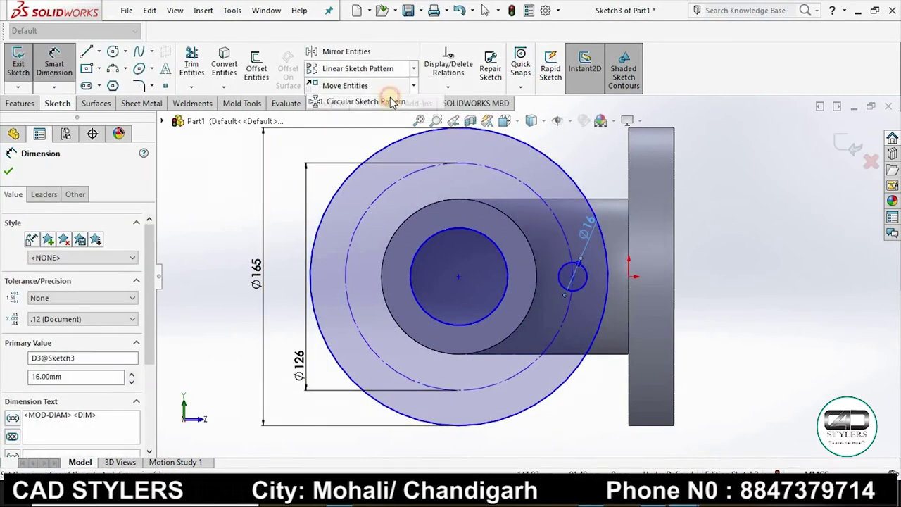
pyautogui.click(386, 98)
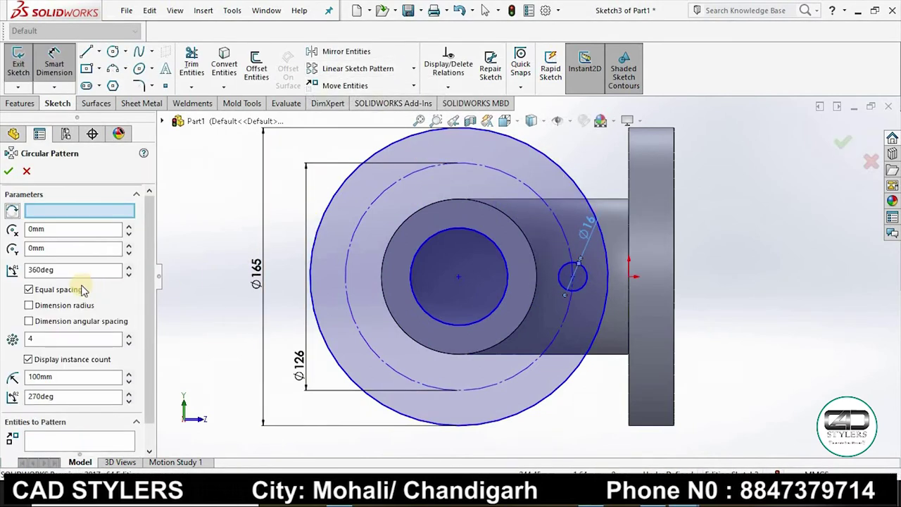
pyautogui.click(573, 291)
pyautogui.rightClick(78, 211)
pyautogui.click(107, 238)
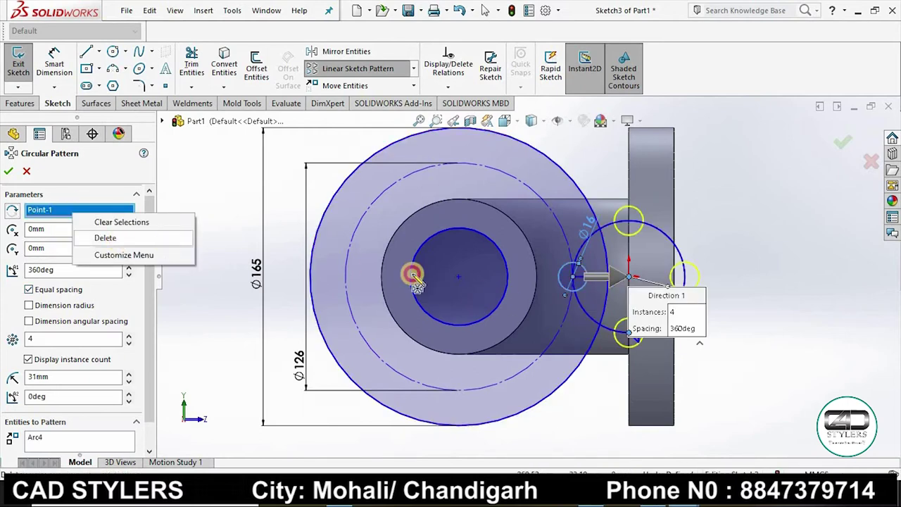
pyautogui.click(461, 278)
pyautogui.write('8')
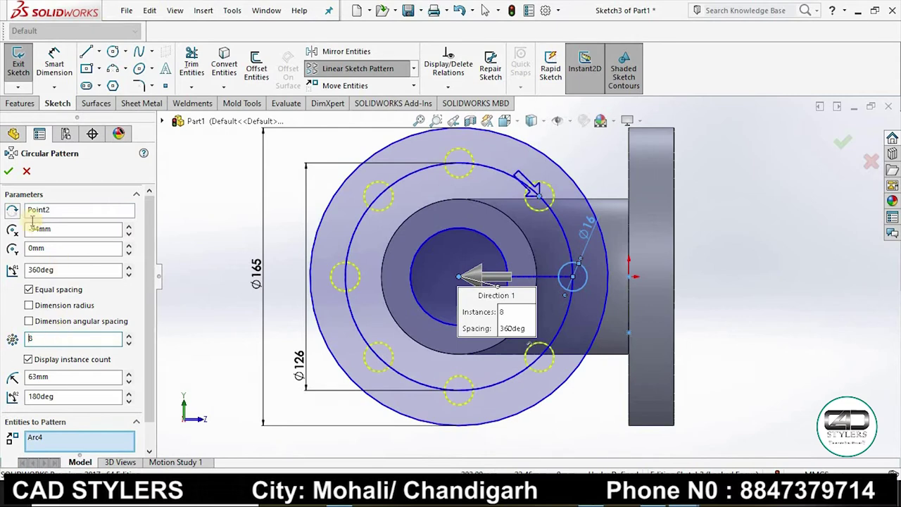
pyautogui.click(9, 171)
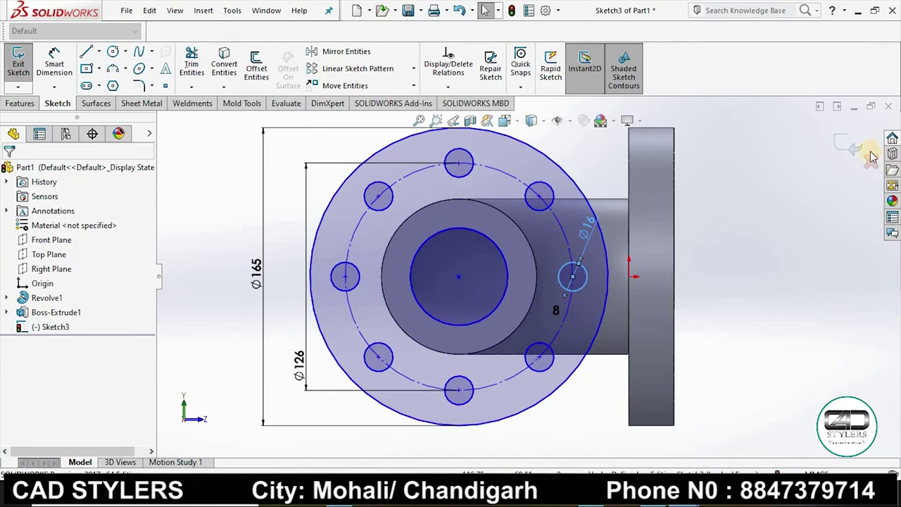
pyautogui.hotkey('ctrl', 'b')
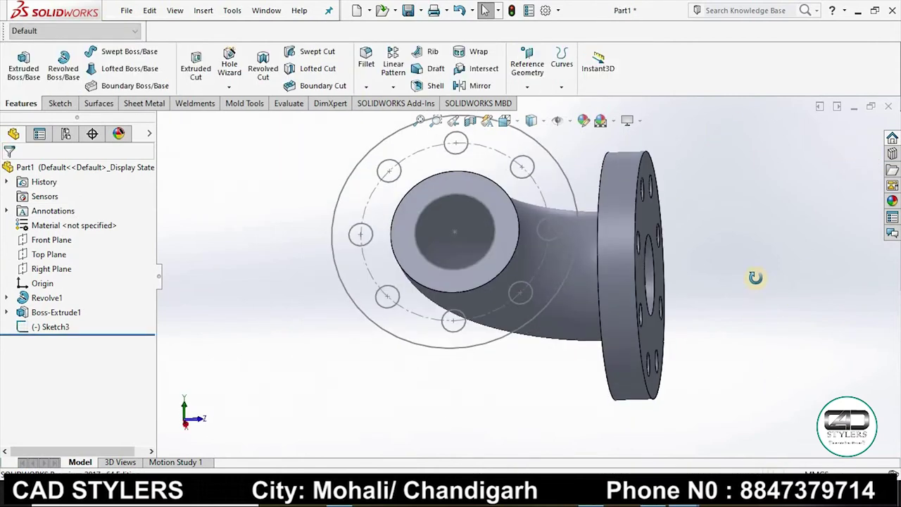
# - Extrude Sketch3 20 mm into the second bolted flange, then compare it with the exercise drawing
pyautogui.click(54, 329)
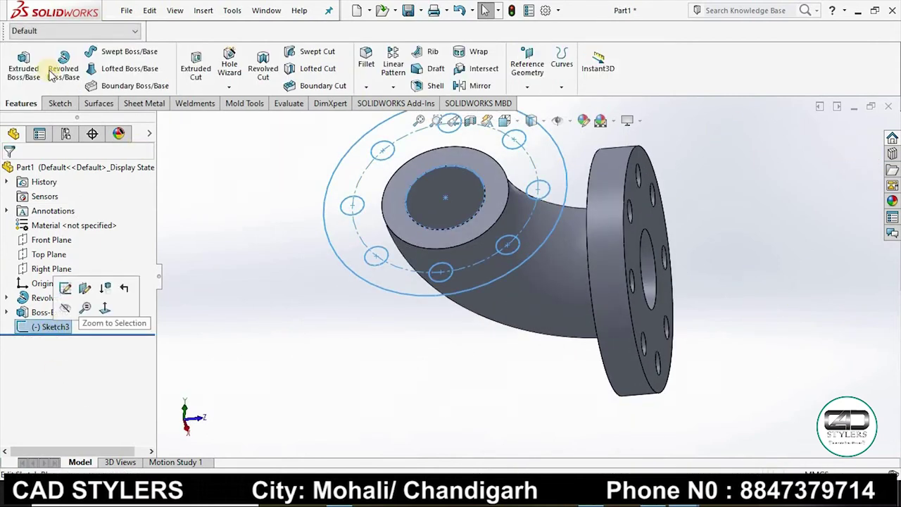
pyautogui.click(22, 65)
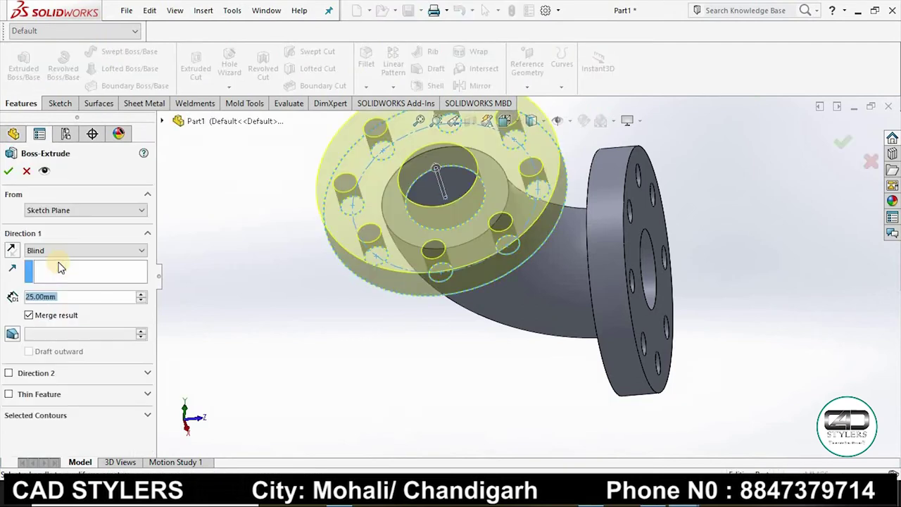
pyautogui.write('20')
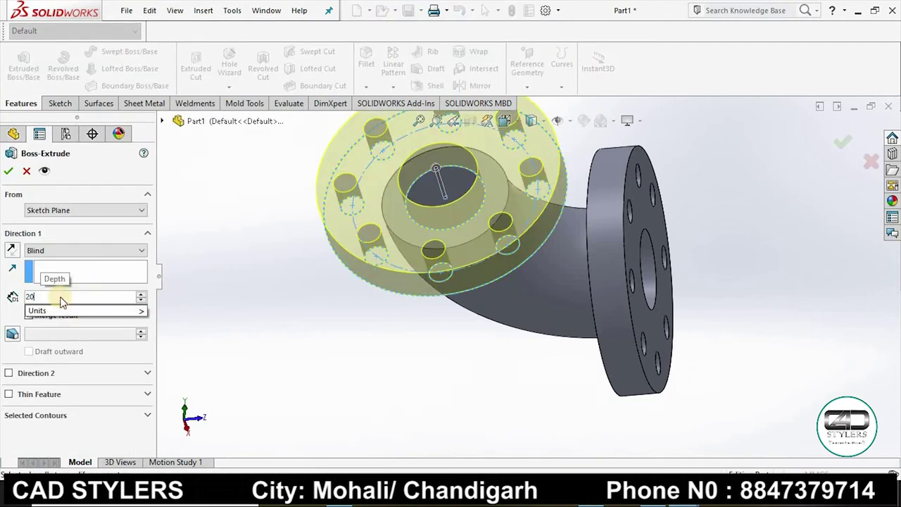
pyautogui.press('Return')
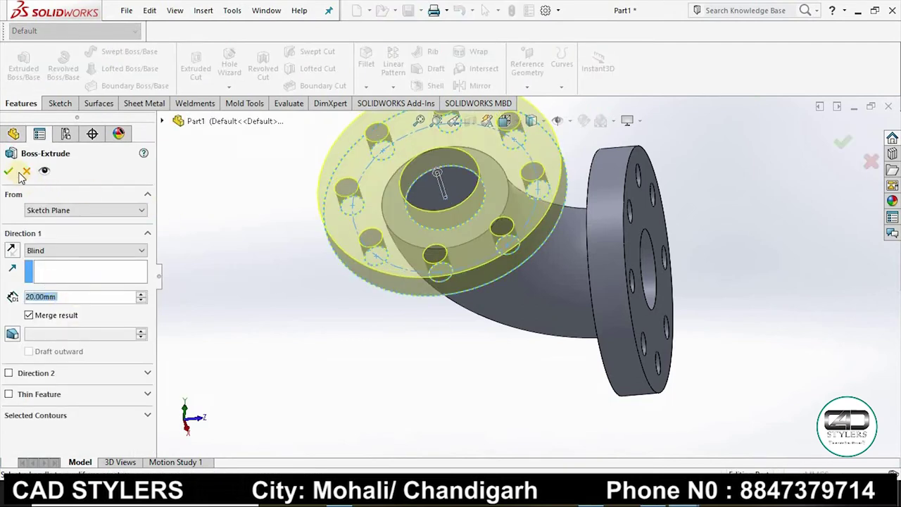
pyautogui.rightClick(428, 401)
pyautogui.moveTo(574, 455); pyautogui.dragTo(181, 416, button='middle')
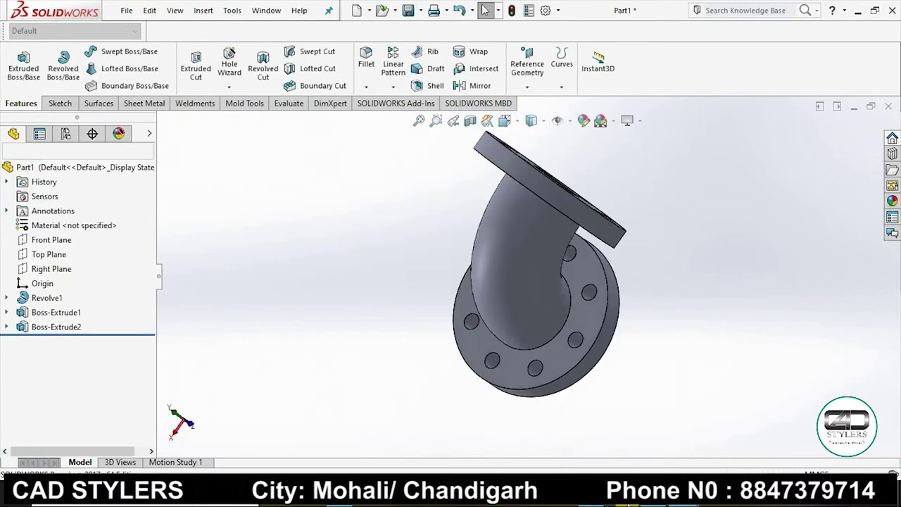
pyautogui.click(654, 414)
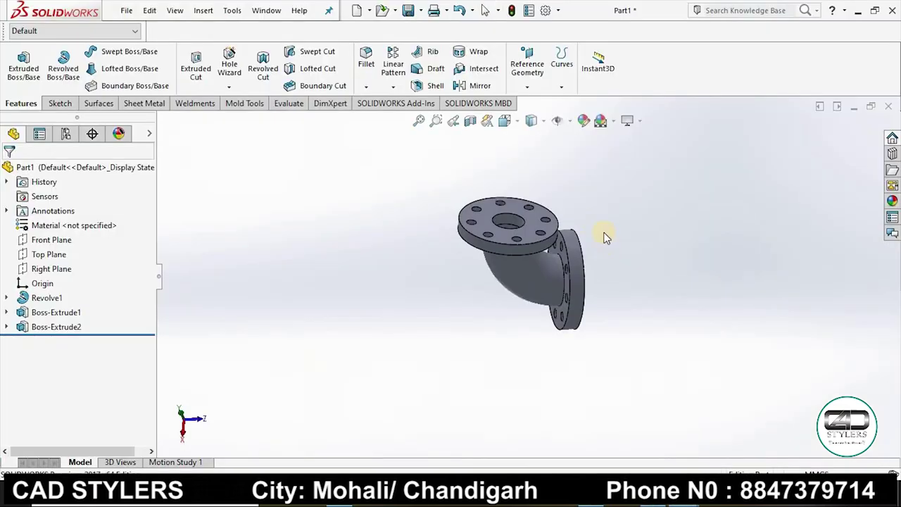
pyautogui.click(655, 497)
# - Create Plane1 offset 165 mm from the top flange face, flipped to lie below it
pyautogui.click(506, 215)
pyautogui.click(535, 77)
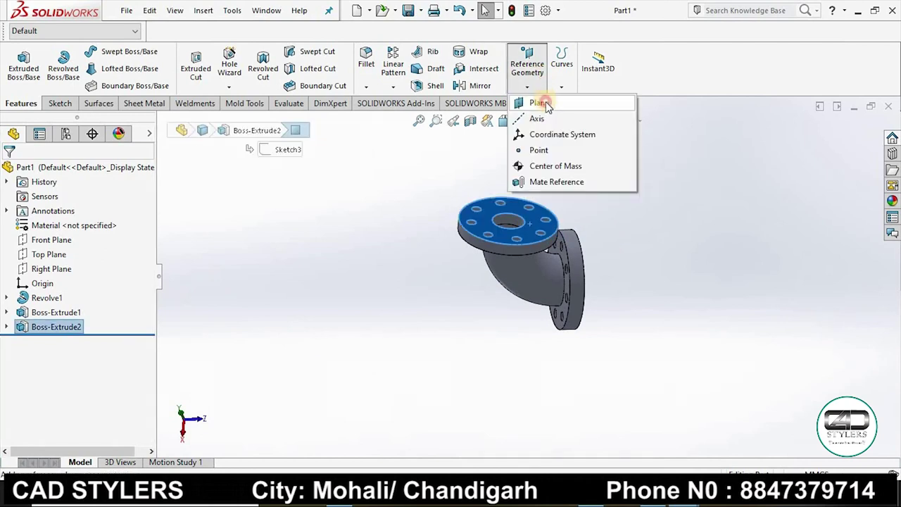
pyautogui.click(539, 101)
pyautogui.write('165')
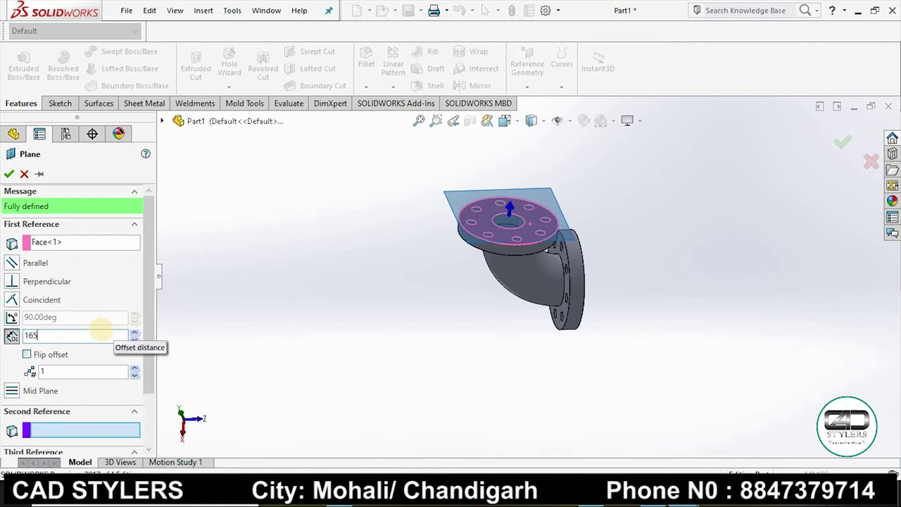
pyautogui.press('Return')
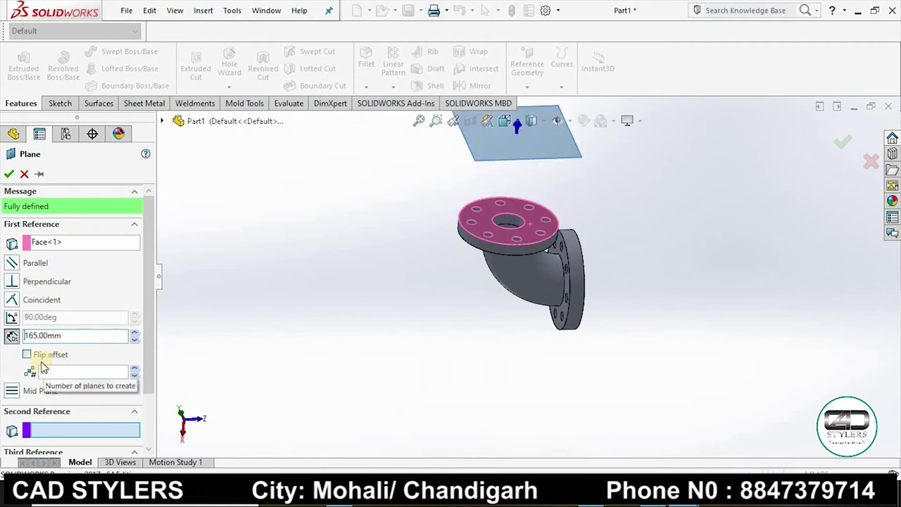
pyautogui.click(27, 354)
pyautogui.moveTo(374, 418); pyautogui.dragTo(376, 342, button='middle')
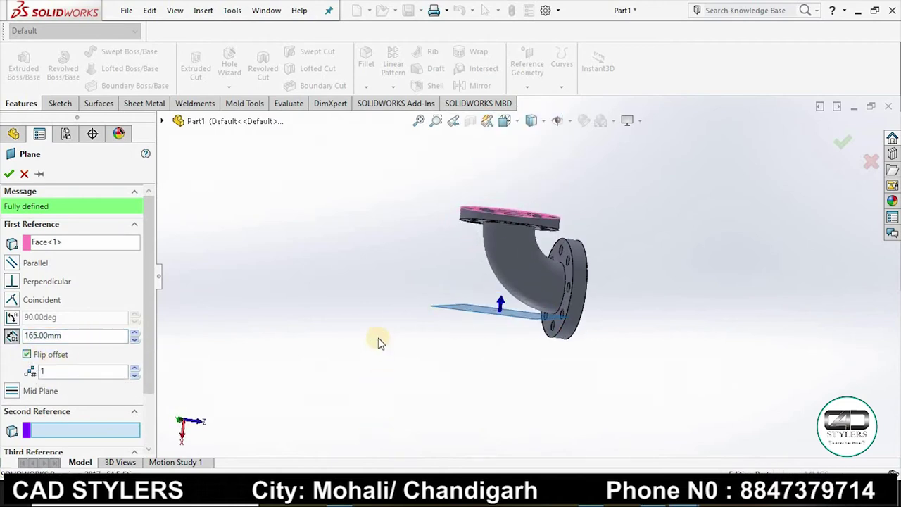
pyautogui.click(12, 176)
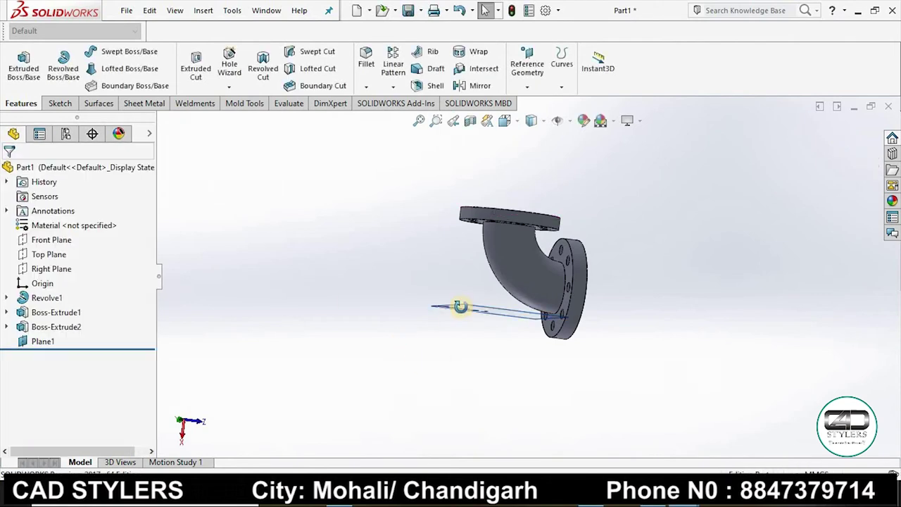
pyautogui.moveTo(458, 306)
pyautogui.mouseDown(button='middle')
pyautogui.moveTo(491, 313)
pyautogui.moveTo(517, 290)
pyautogui.mouseUp(button='middle')
pyautogui.rightClick(517, 290)
# - Start a new sketch on Plane1 and view it Normal To
pyautogui.click(513, 287)
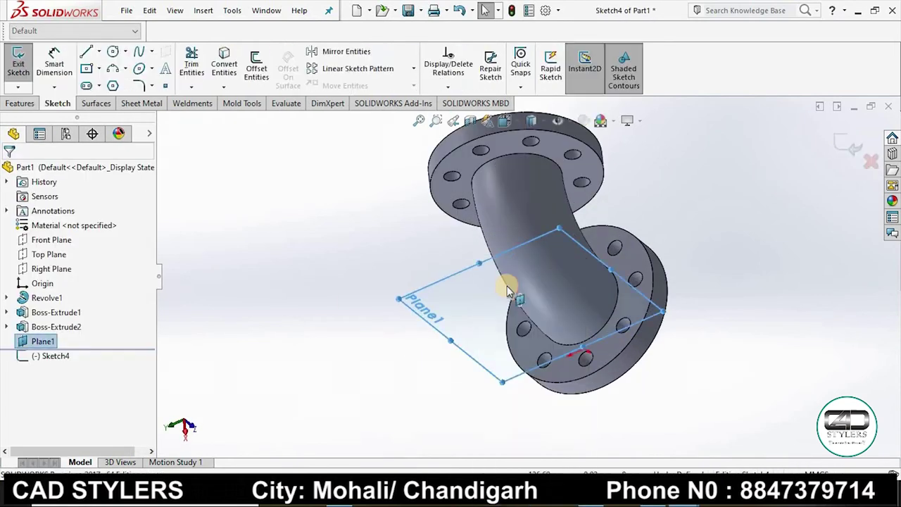
pyautogui.press('space')
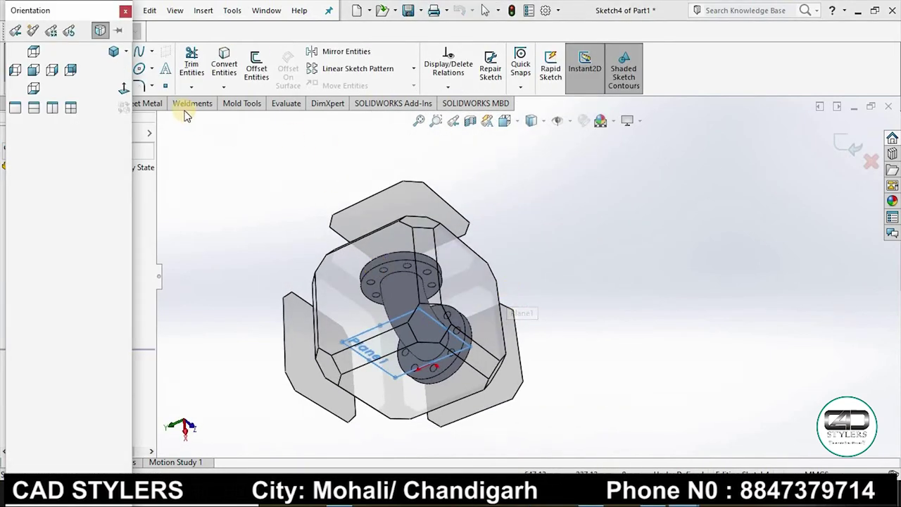
pyautogui.click(118, 89)
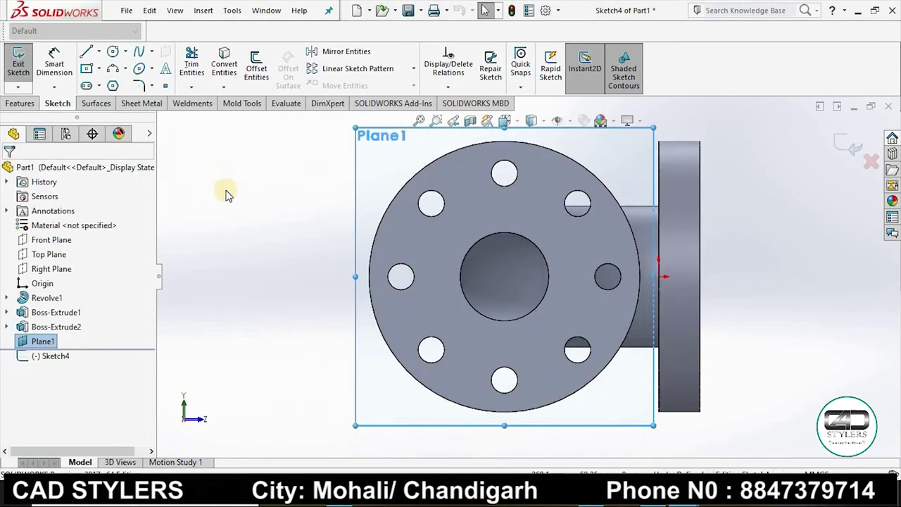
pyautogui.press('space')
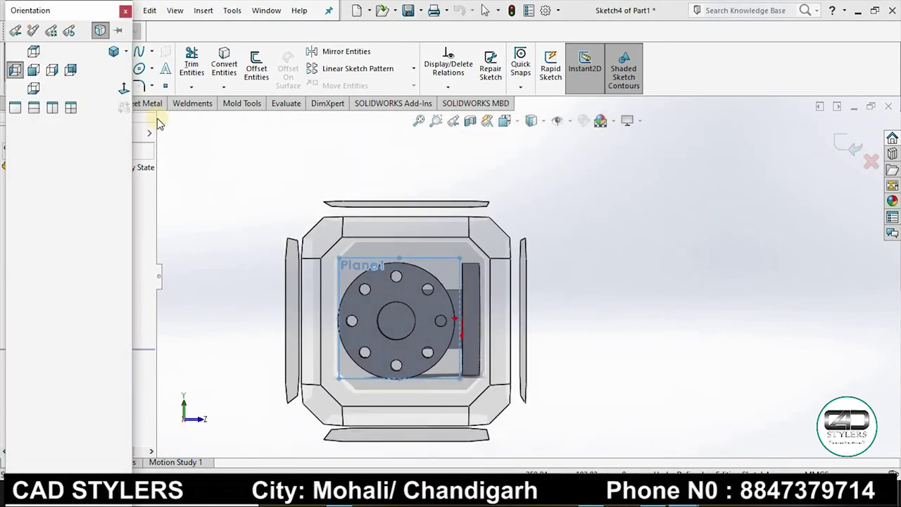
pyautogui.click(125, 90)
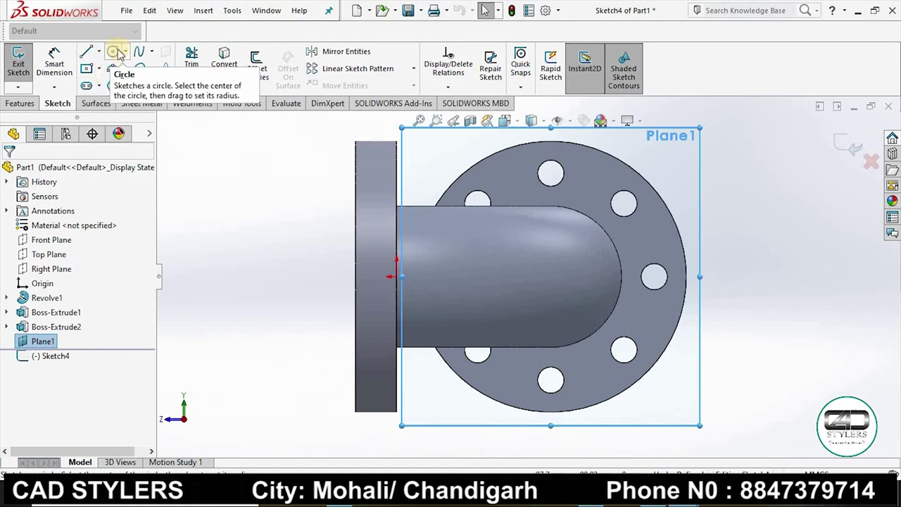
# - Draw three concentric circles at the pipe centre, then bring up the exercise drawing
pyautogui.click(112, 51)
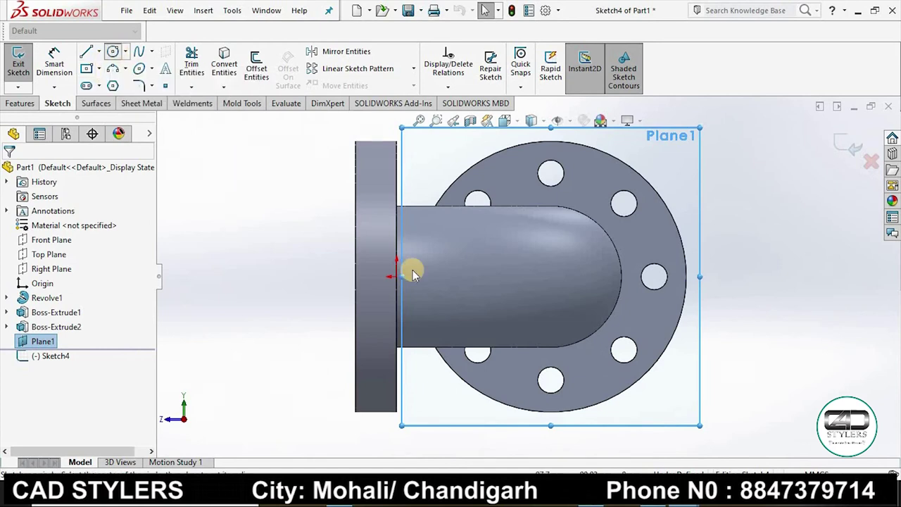
pyautogui.click(501, 277)
pyautogui.click(519, 250)
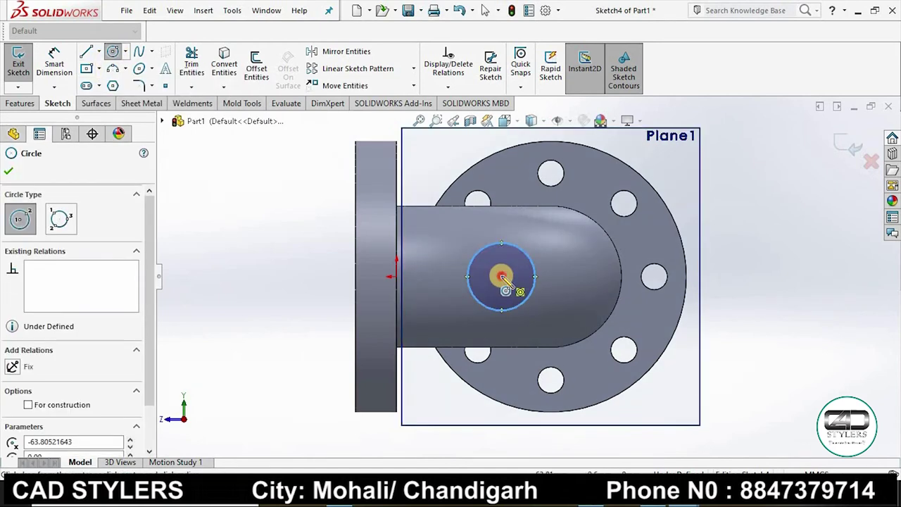
pyautogui.click(502, 277)
pyautogui.click(535, 225)
pyautogui.click(502, 275)
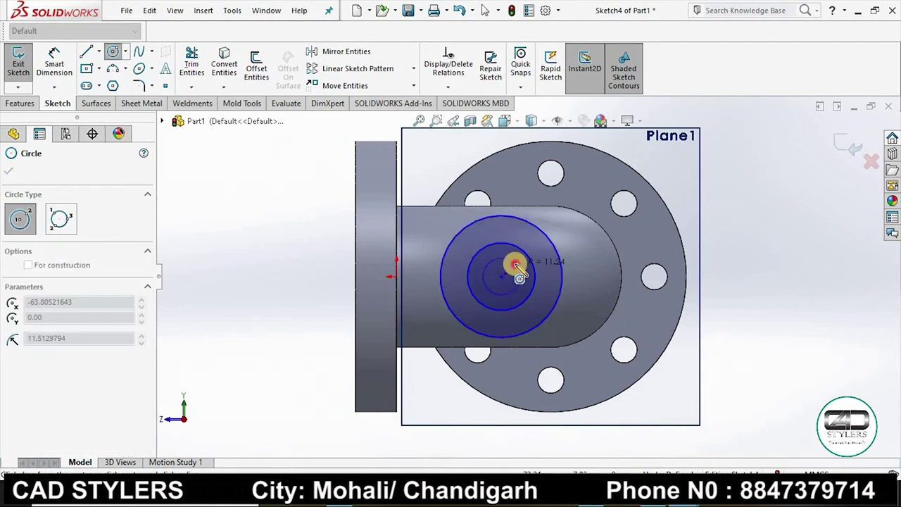
pyautogui.click(521, 277)
pyautogui.rightClick(540, 270)
pyautogui.press('Escape')
pyautogui.hotkey('alt', 'Tab')
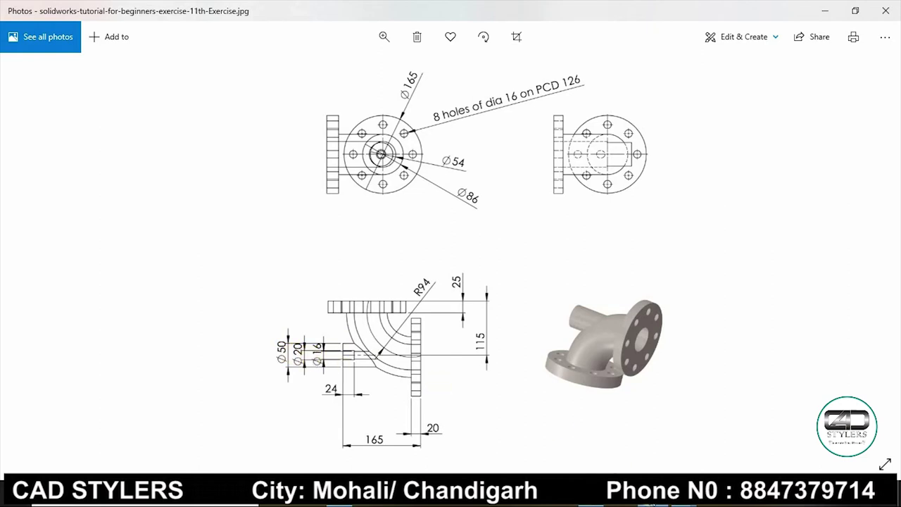
# - Dimension the largest branch circle to Ø50
pyautogui.hotkey('alt', 'Tab')
pyautogui.click(63, 63)
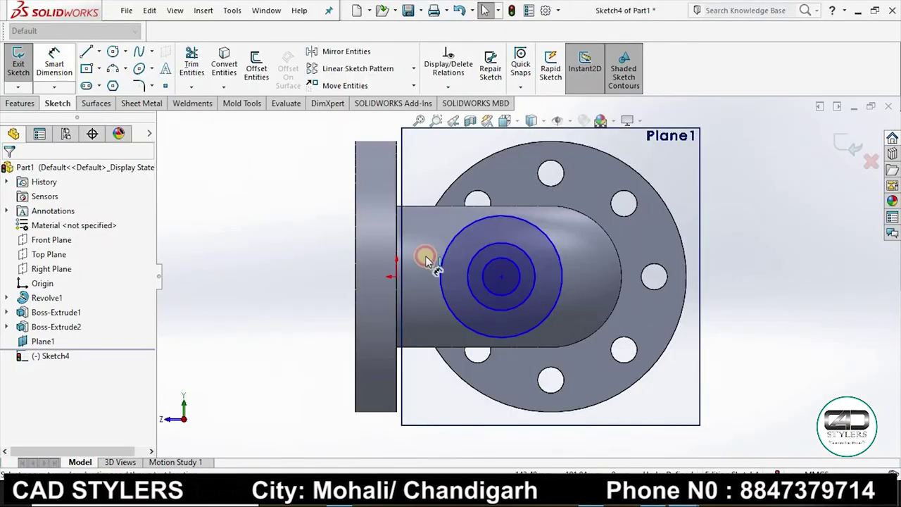
pyautogui.click(538, 232)
pyautogui.click(567, 206)
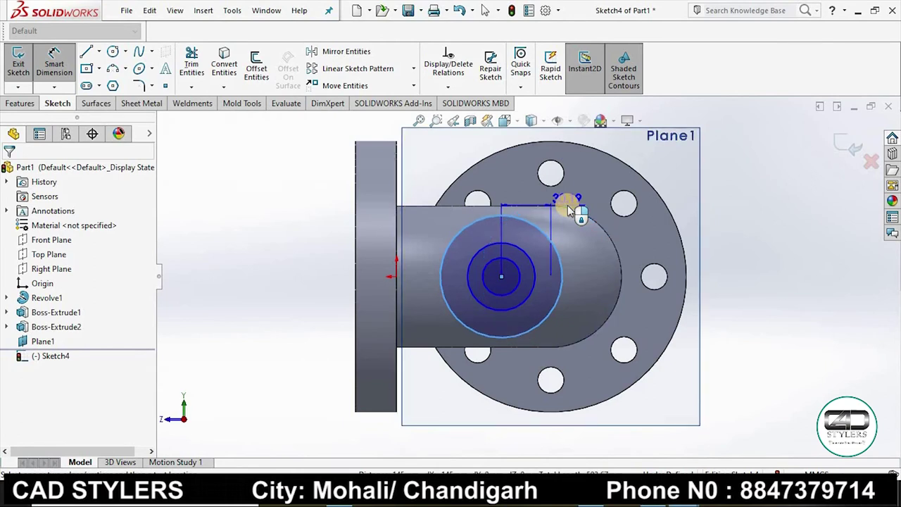
pyautogui.click(664, 255)
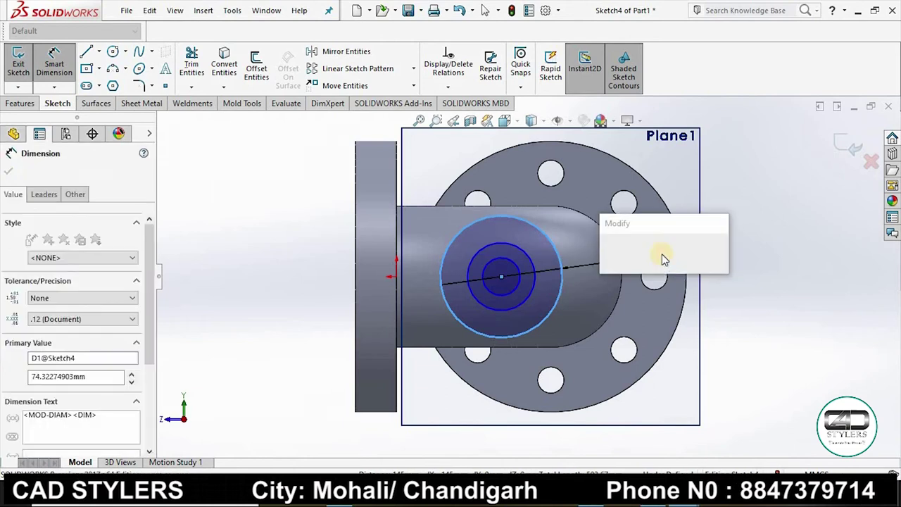
pyautogui.write('50')
pyautogui.press('Return')
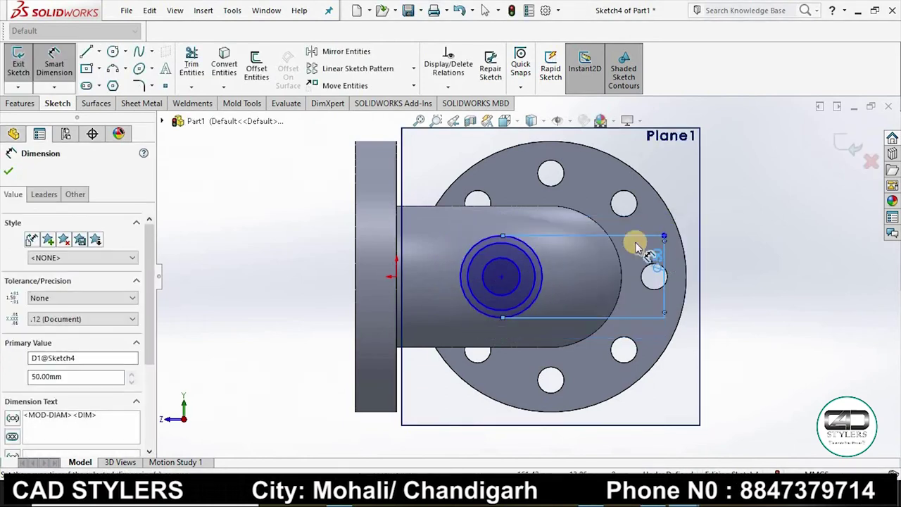
# - Dimension the middle branch circle to Ø20 after checking the drawing
pyautogui.scroll(-3, 586, 281)
pyautogui.click(487, 261)
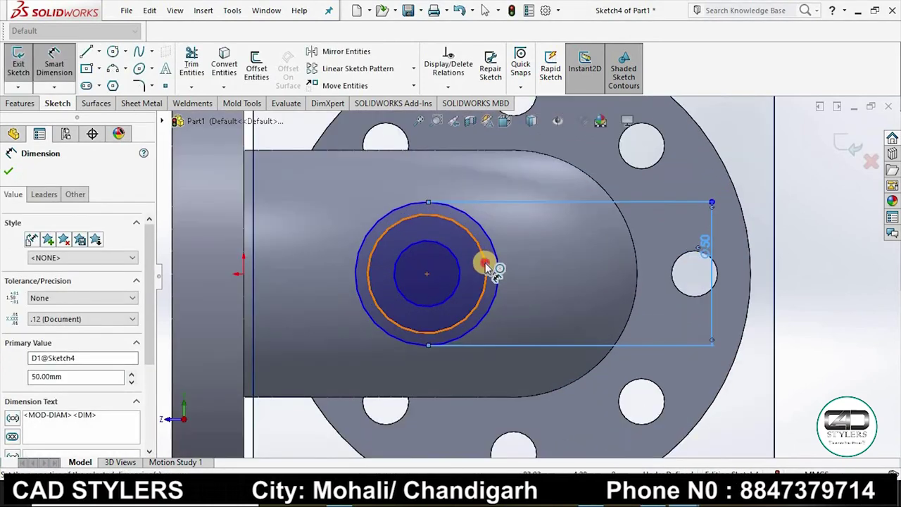
pyautogui.click(564, 256)
pyautogui.hotkey('alt', 'Tab')
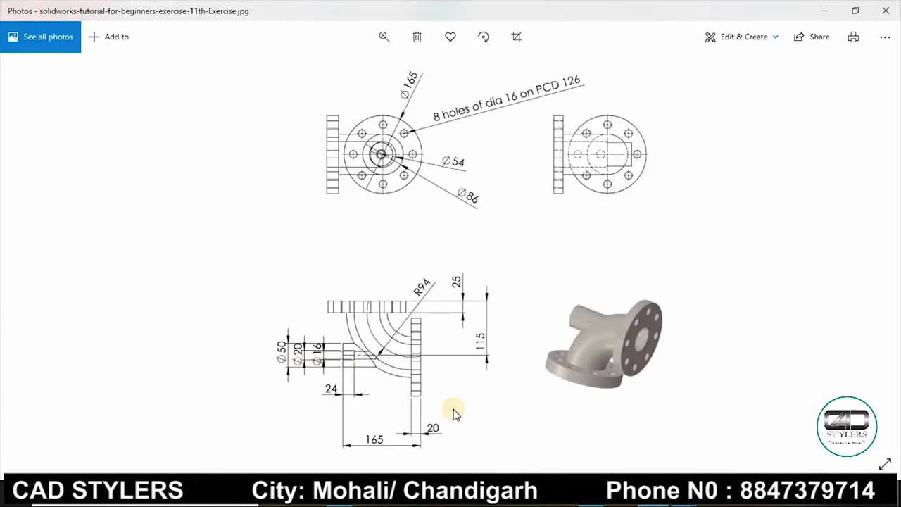
pyautogui.hotkey('alt', 'Tab')
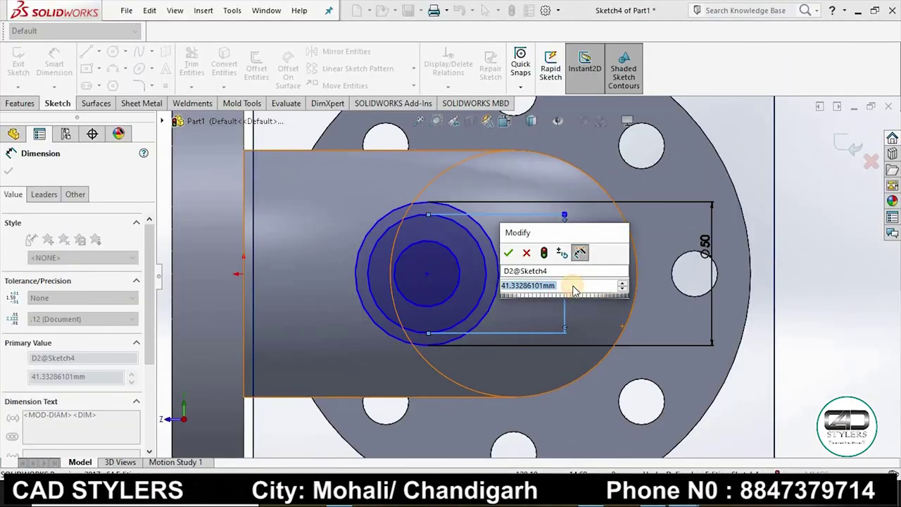
pyautogui.write('20')
pyautogui.press('Return')
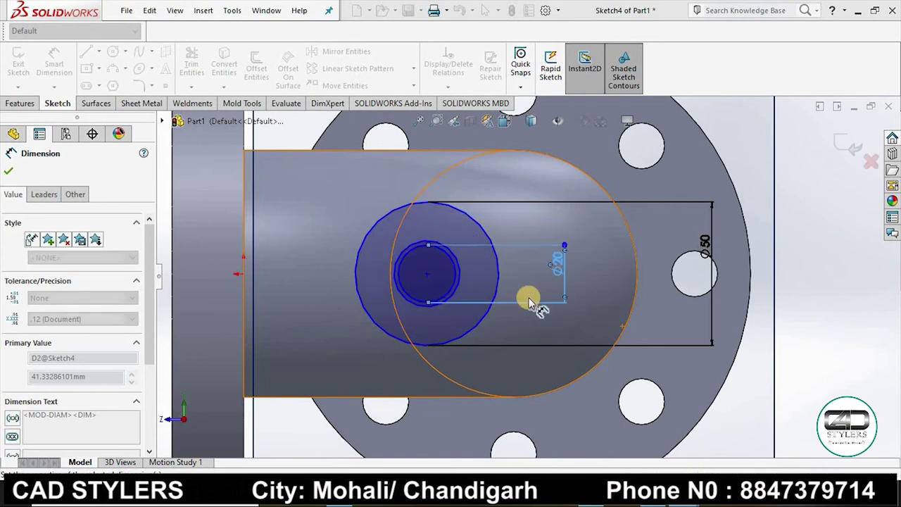
# - Dimension the smallest circle to Ø16 and compare the sketch against the exercise drawing
pyautogui.click(464, 264)
pyautogui.click(510, 214)
pyautogui.write('1')
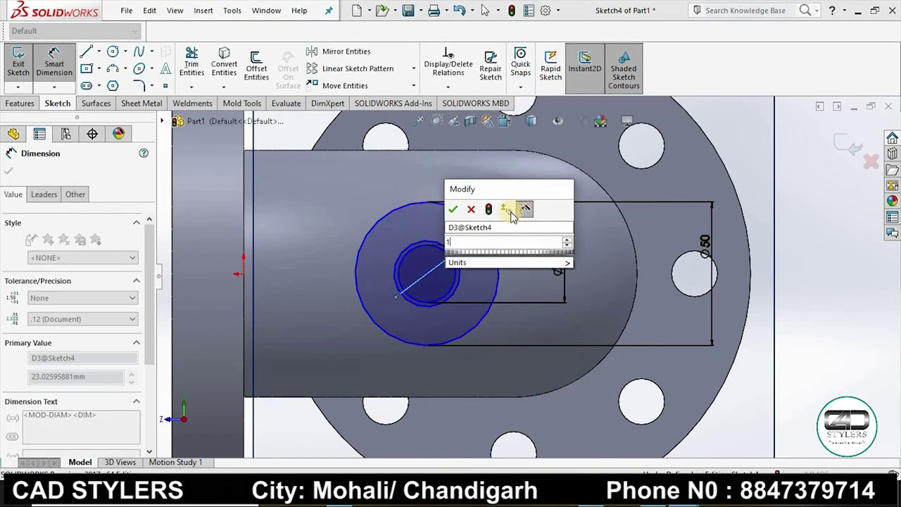
pyautogui.write('6')
pyautogui.press('Return')
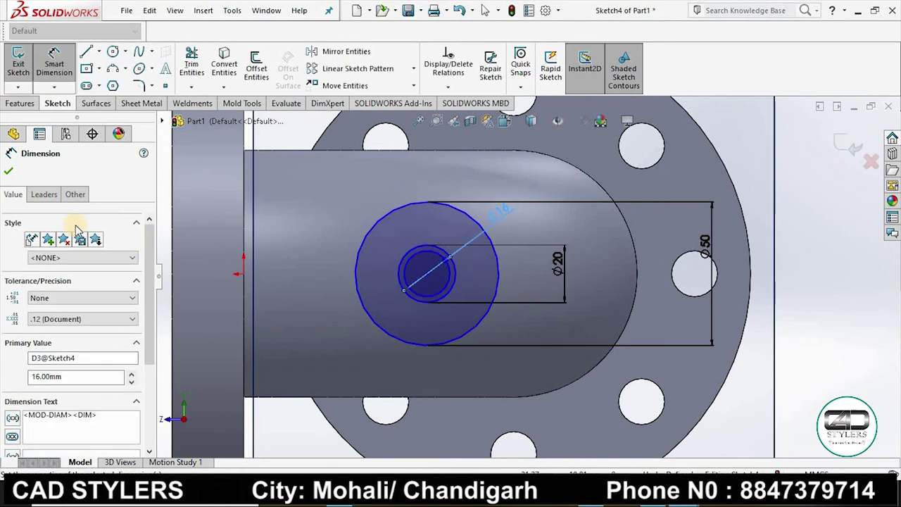
pyautogui.click(8, 172)
pyautogui.press('f')
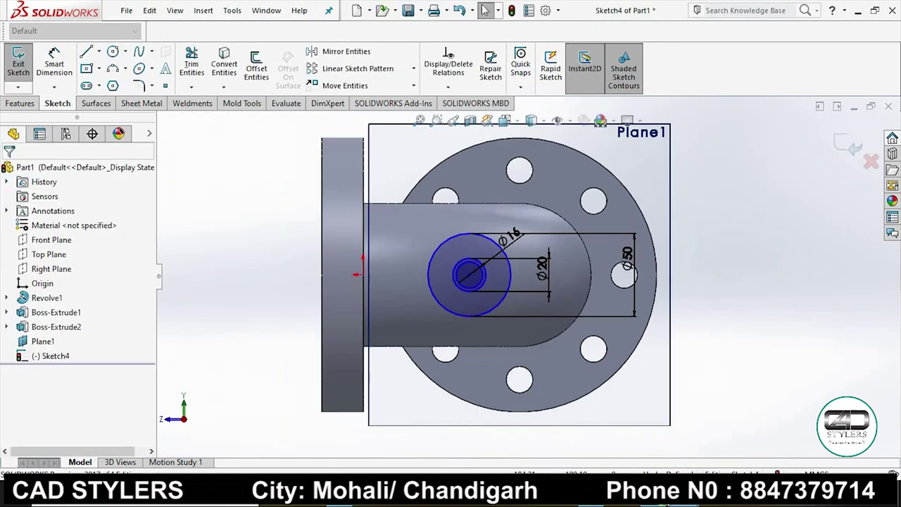
pyautogui.hotkey('alt', 'Tab')
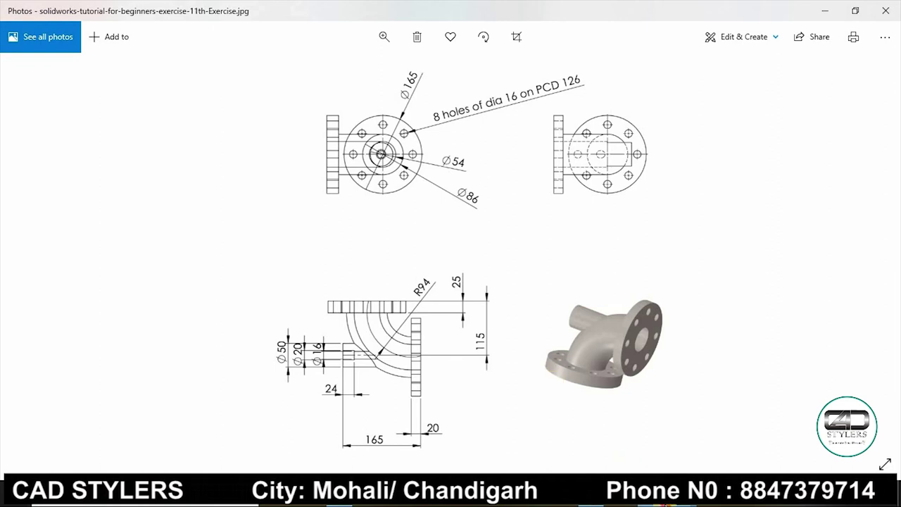
pyautogui.hotkey('alt', 'Tab')
pyautogui.scroll(3, 693, 381)
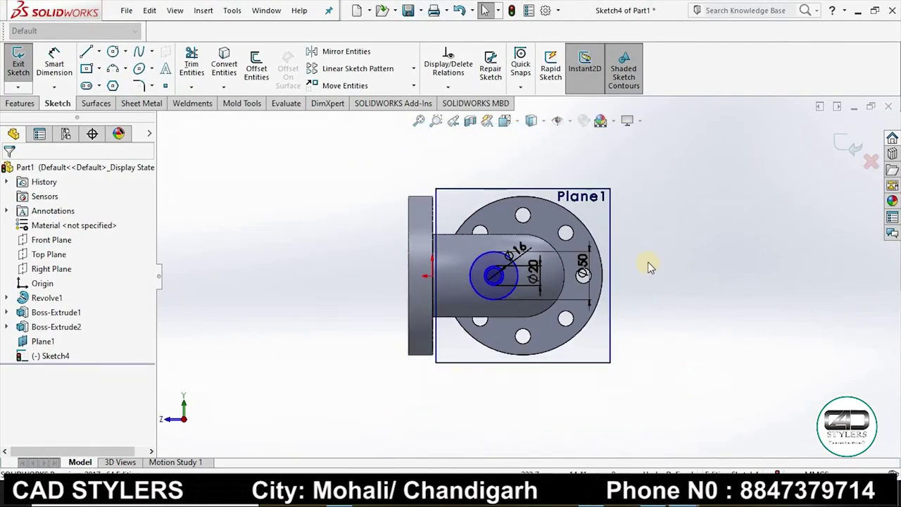
# - Dimension the circle centre 115 mm from the flange edge
pyautogui.scroll(-2, 647, 262)
pyautogui.moveTo(648, 262)
pyautogui.mouseDown(button='middle')
pyautogui.moveTo(607, 339)
pyautogui.moveTo(613, 399)
pyautogui.moveTo(630, 421)
pyautogui.moveTo(674, 384)
pyautogui.moveTo(678, 368)
pyautogui.moveTo(452, 332)
pyautogui.mouseUp(button='middle')
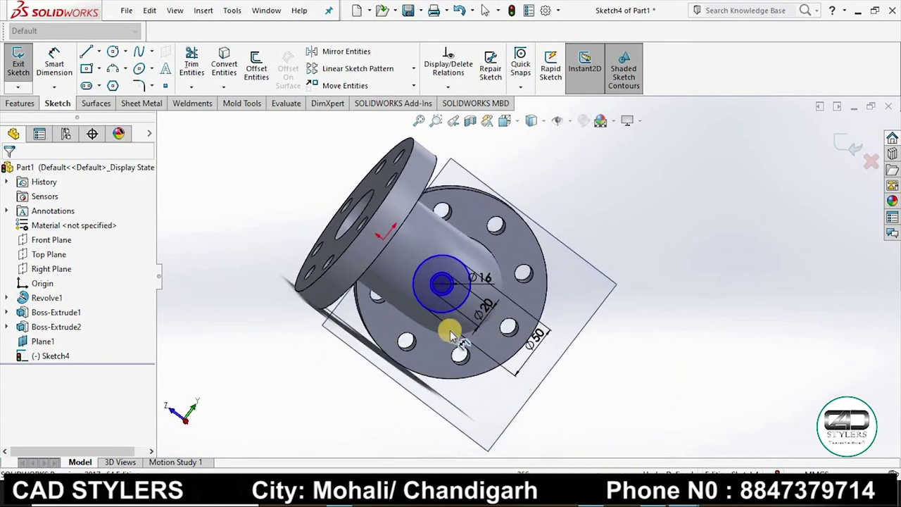
pyautogui.click(61, 73)
pyautogui.click(440, 284)
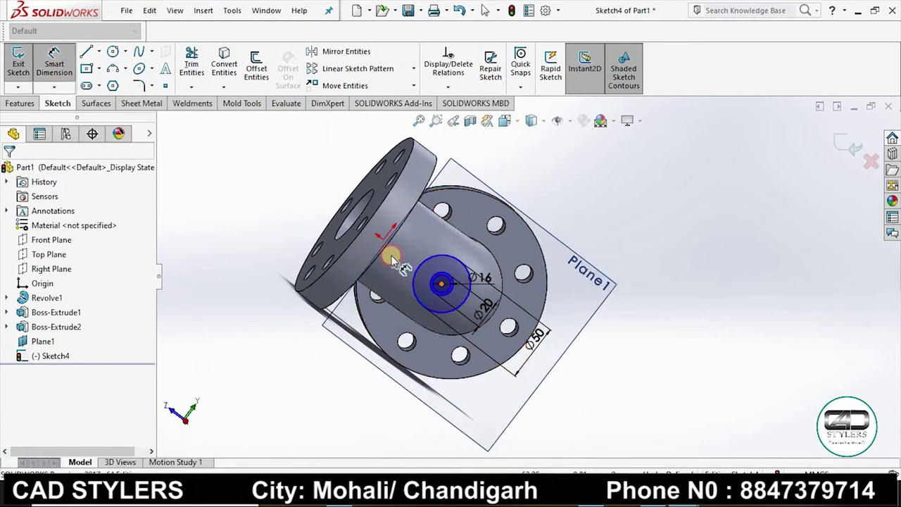
pyautogui.click(367, 222)
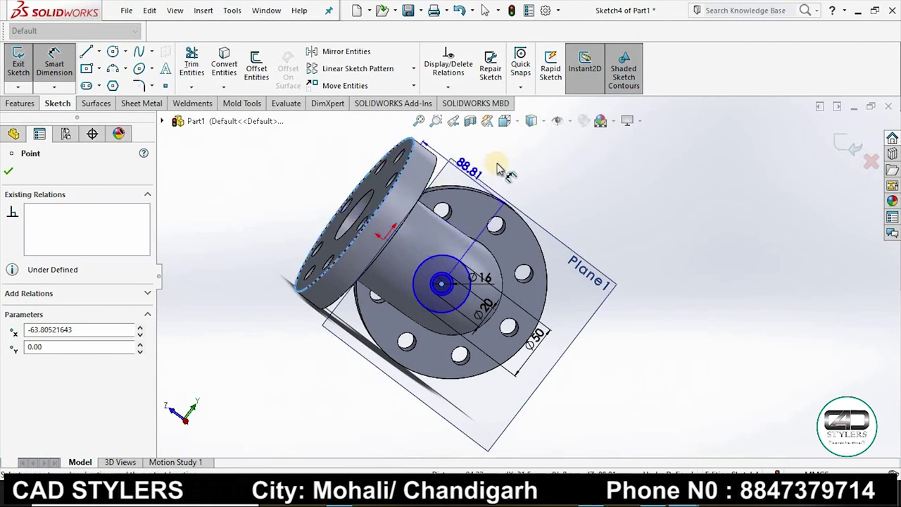
pyautogui.click(505, 159)
pyautogui.write('115')
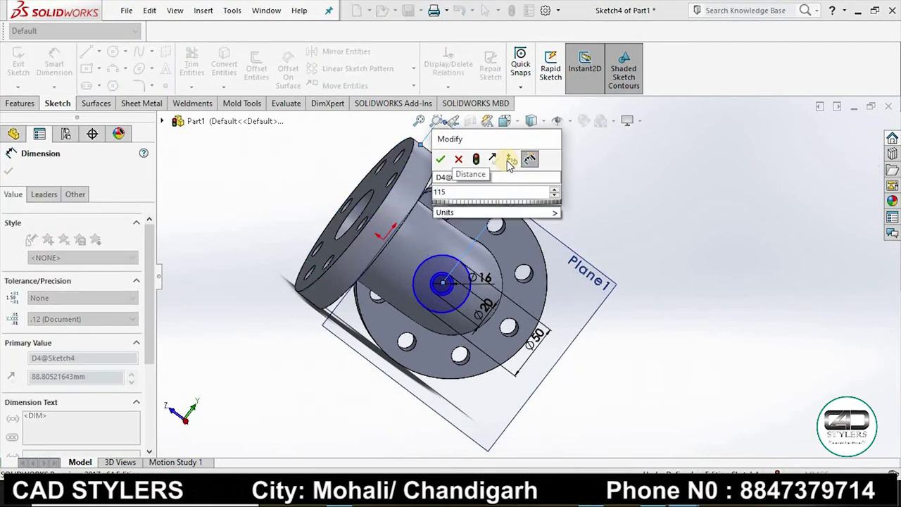
pyautogui.press('Return')
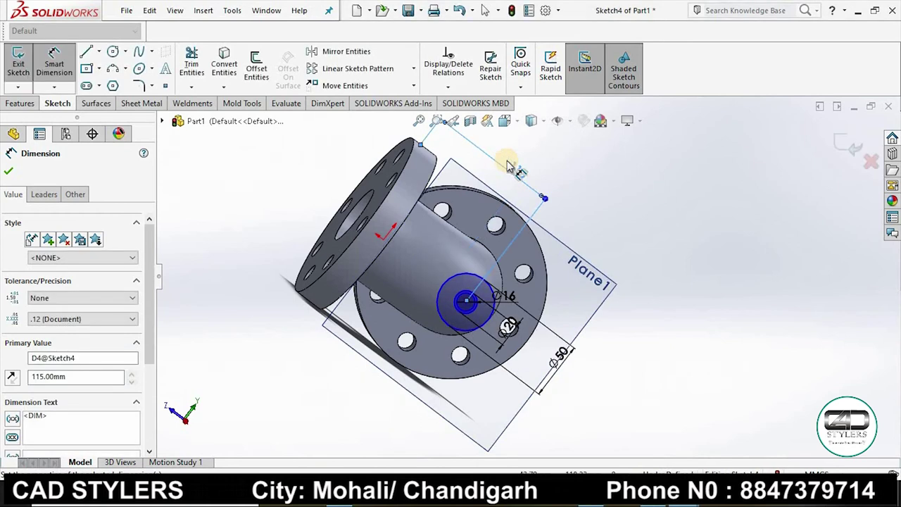
# - View Plane1 Normal To and set the 115 mm dimension in place
pyautogui.press('space')
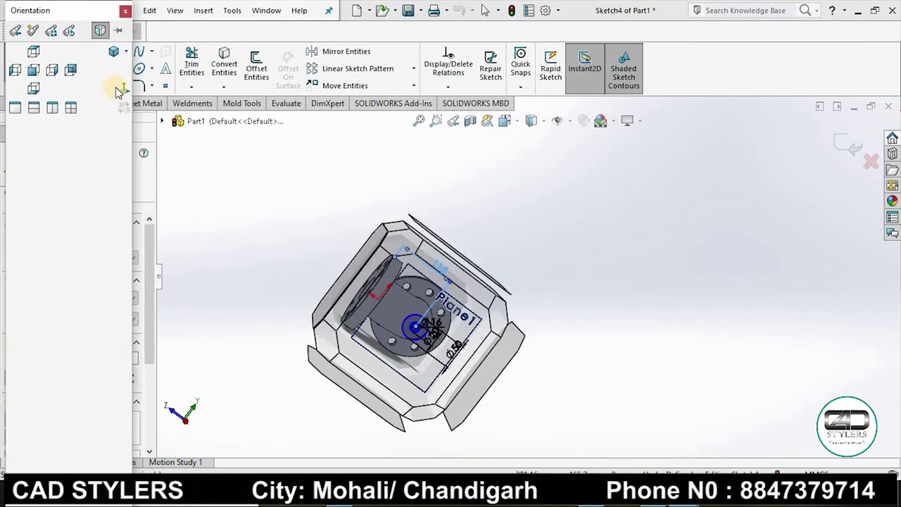
pyautogui.click(119, 89)
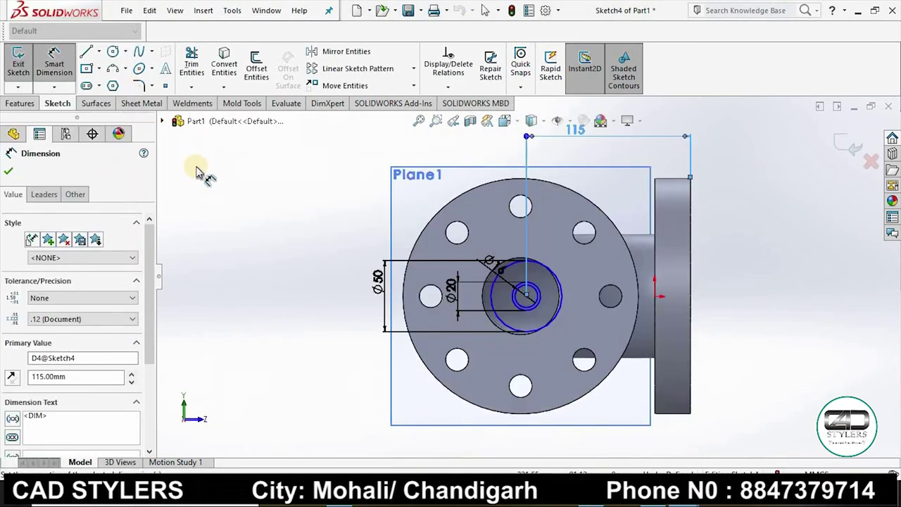
pyautogui.press('space')
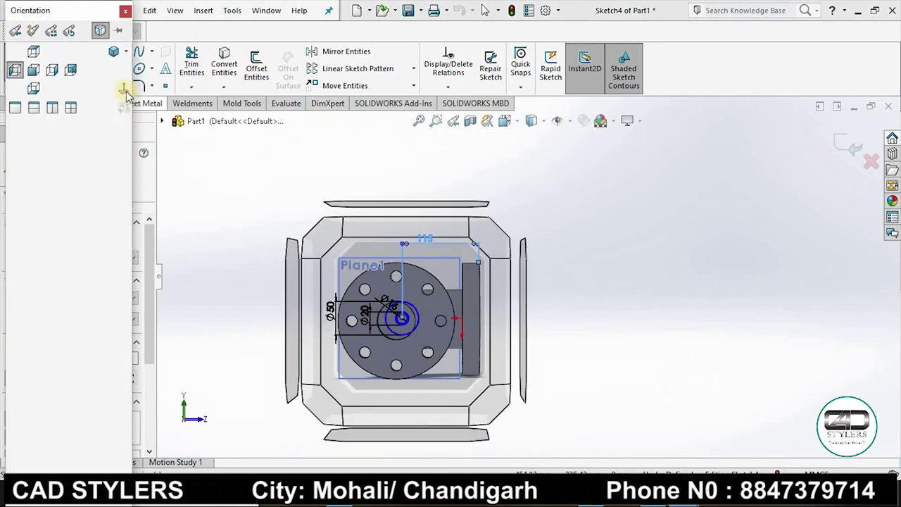
pyautogui.click(124, 90)
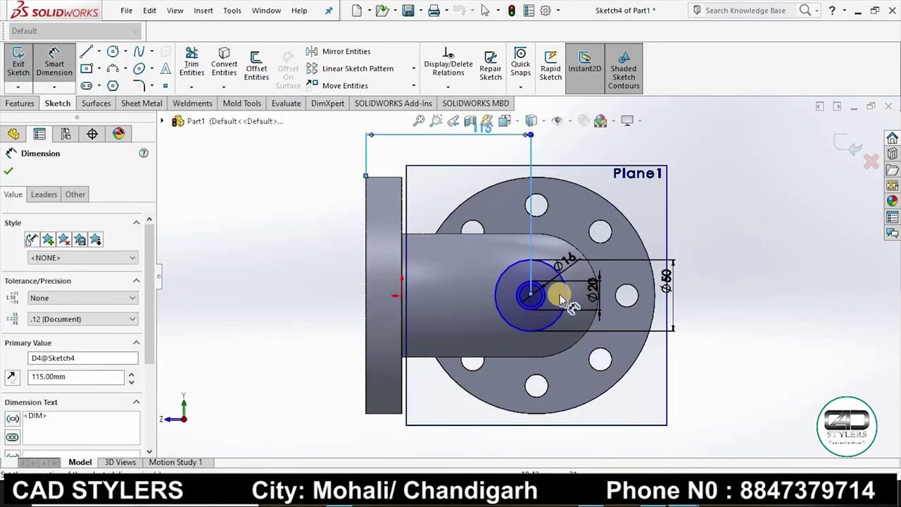
pyautogui.scroll(2, 528, 276)
pyautogui.click(537, 325)
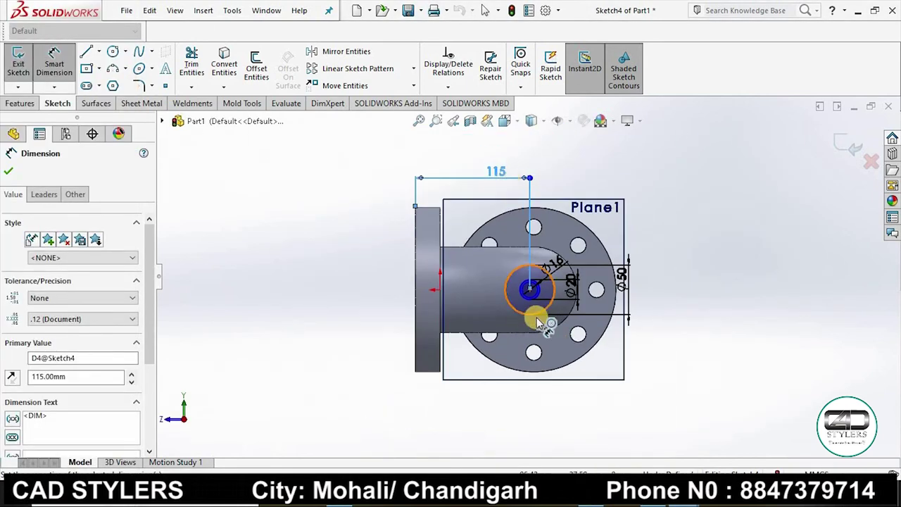
pyautogui.scroll(-2, 537, 323)
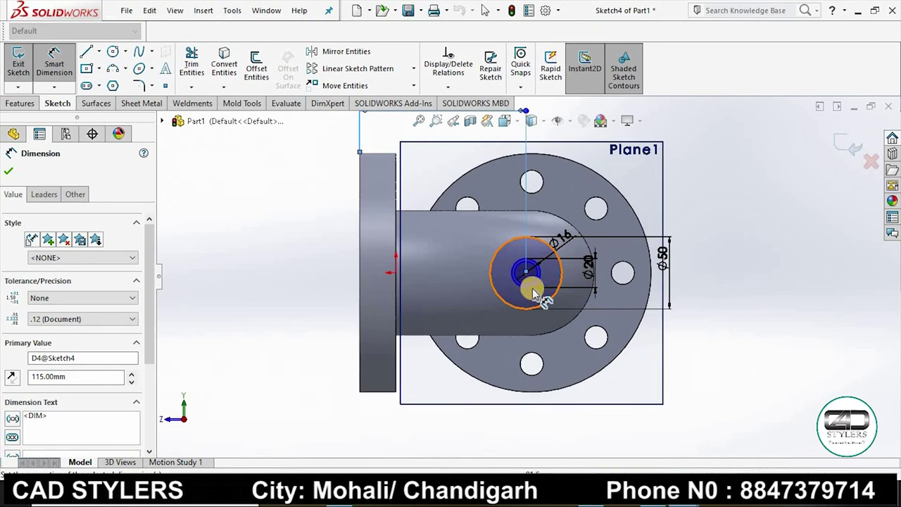
pyautogui.click(847, 146)
# - Exit the sketch and extrude the Sketch4 branch boss up to the pipe surface
pyautogui.hotkey('ctrl', 'b')
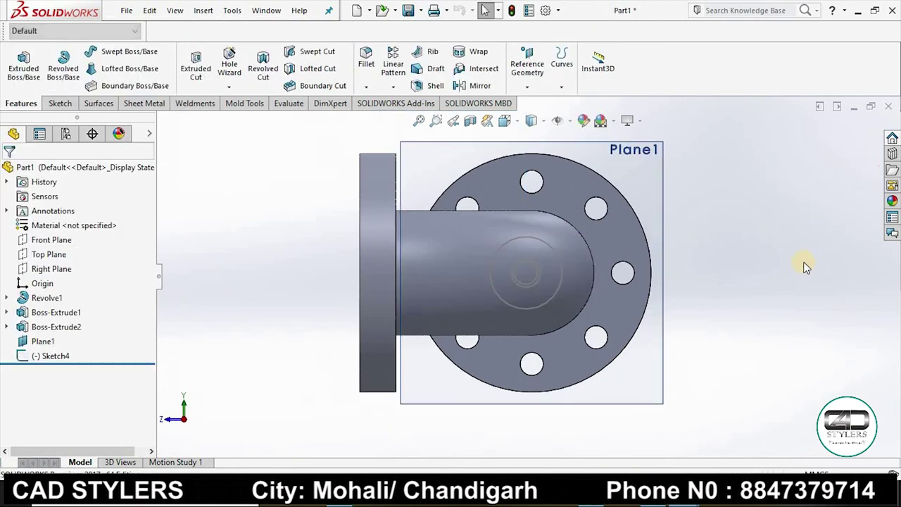
pyautogui.click(68, 358)
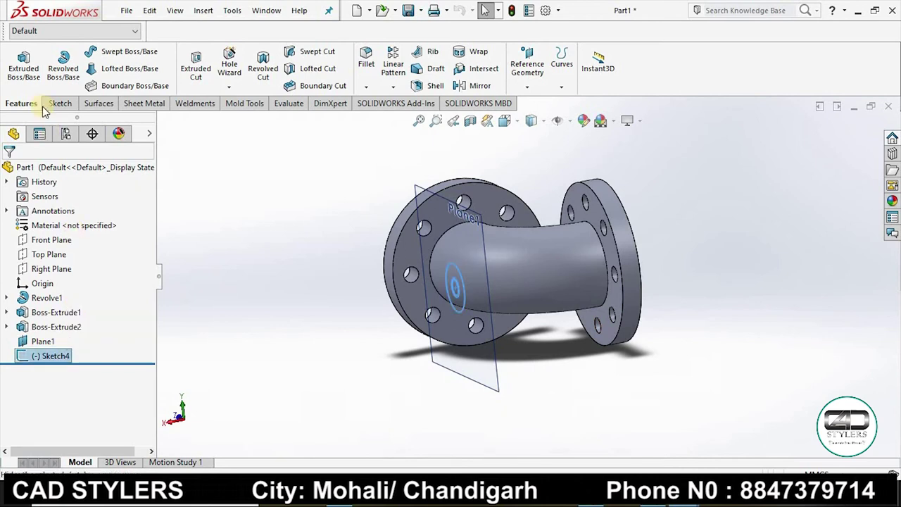
pyautogui.click(590, 429)
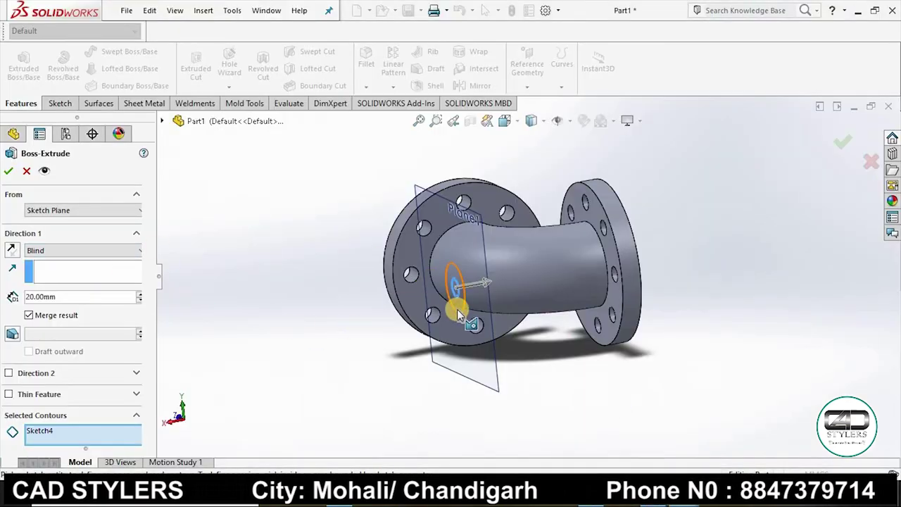
pyautogui.click(102, 252)
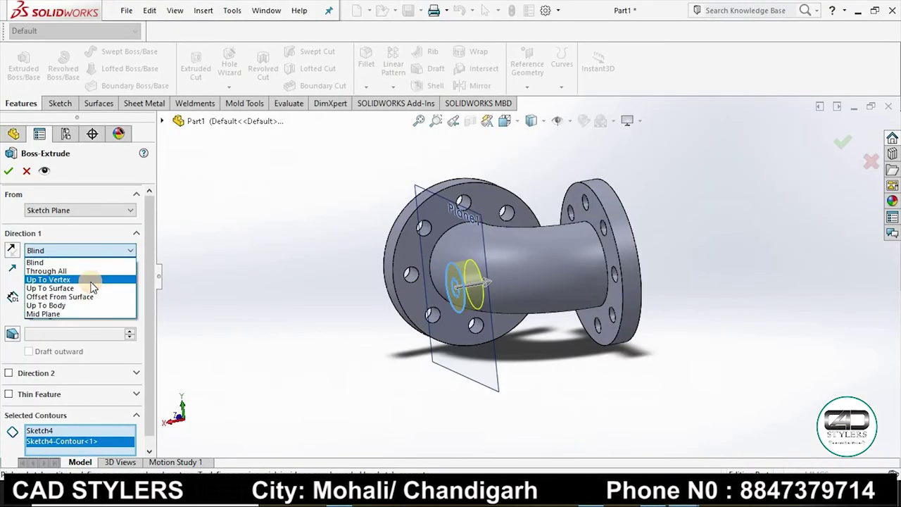
pyautogui.click(82, 288)
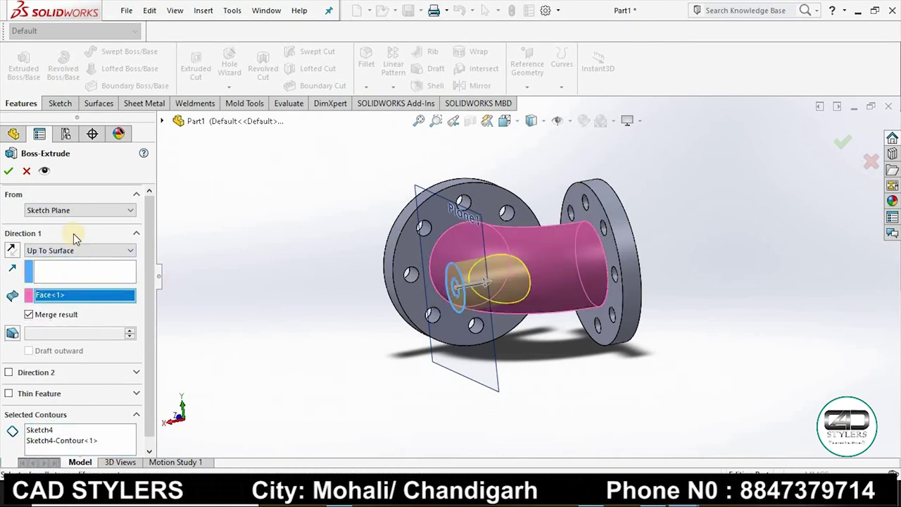
pyautogui.rightClick(195, 312)
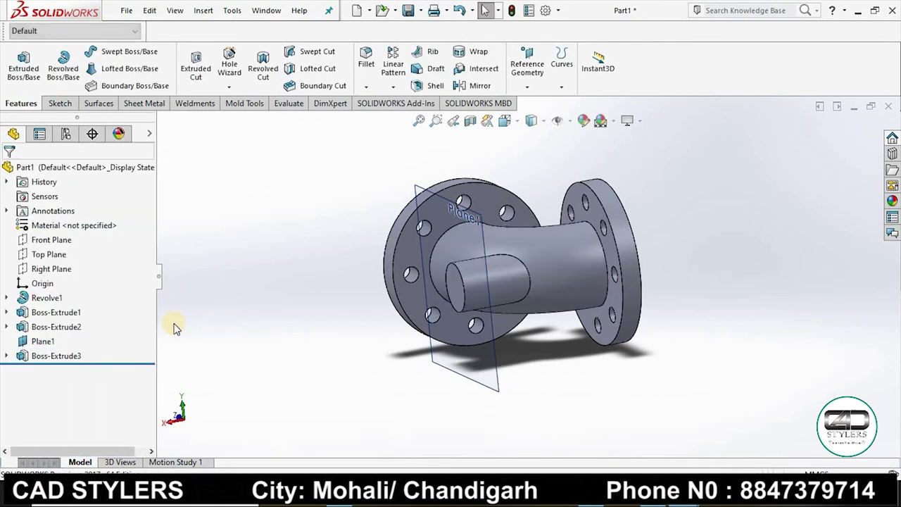
# - Start a cut extrusion on Sketch4 and check the bore sizes on the drawing
pyautogui.click(53, 371)
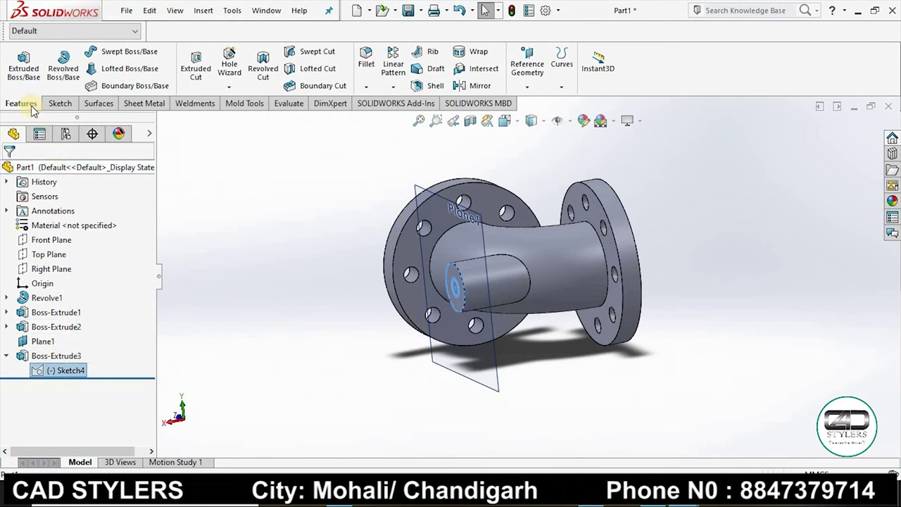
pyautogui.click(197, 71)
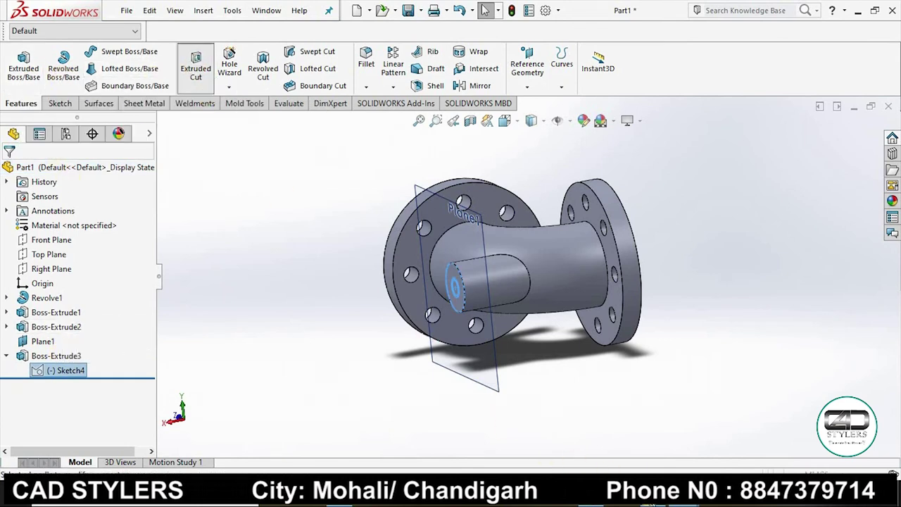
pyautogui.hotkey('alt', 'Tab')
pyautogui.scroll(3, 310, 366)
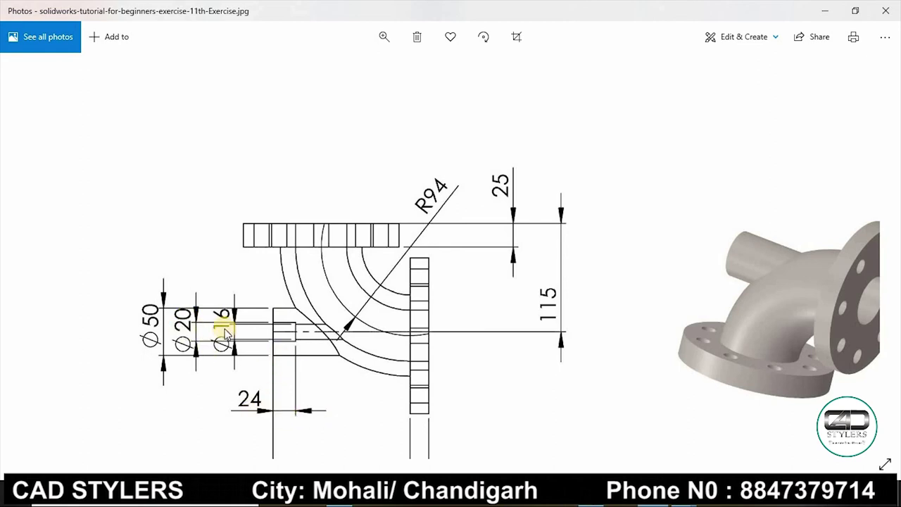
# - Cut the inner Sketch4 circle Blind 24 mm, reversed into the boss
pyautogui.click(610, 496)
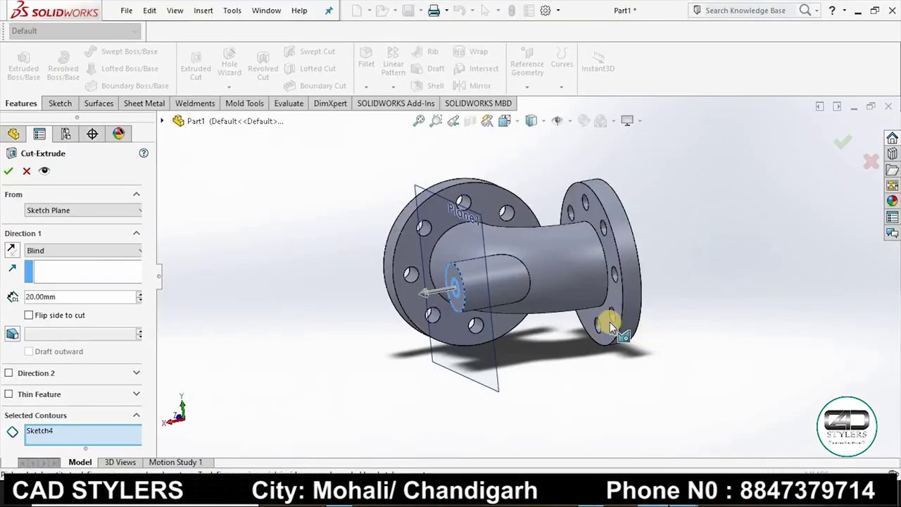
pyautogui.scroll(-3, 427, 294)
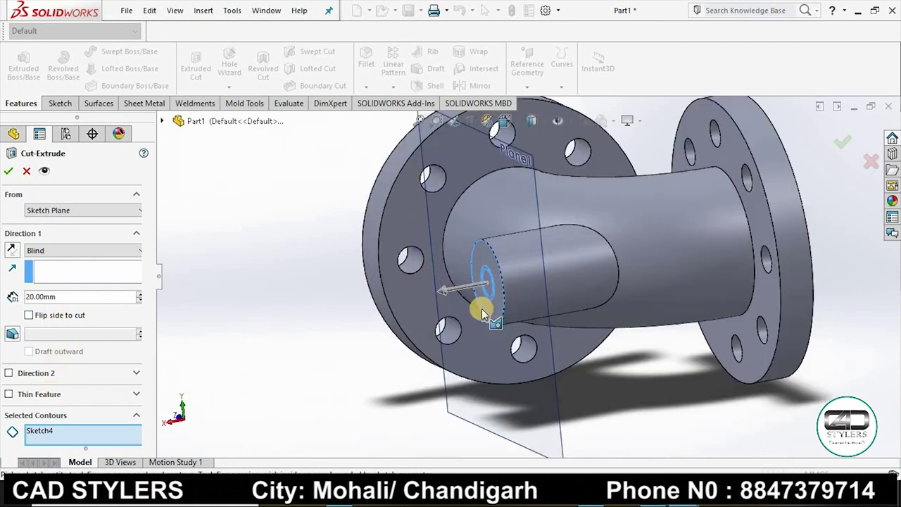
pyautogui.scroll(-2, 481, 309)
pyautogui.click(517, 297)
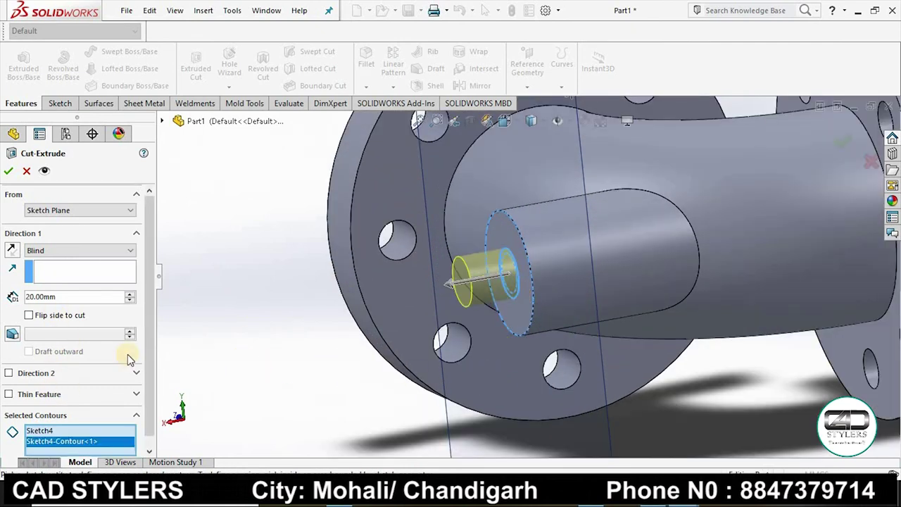
pyautogui.hotkey('ctrl', 'a')
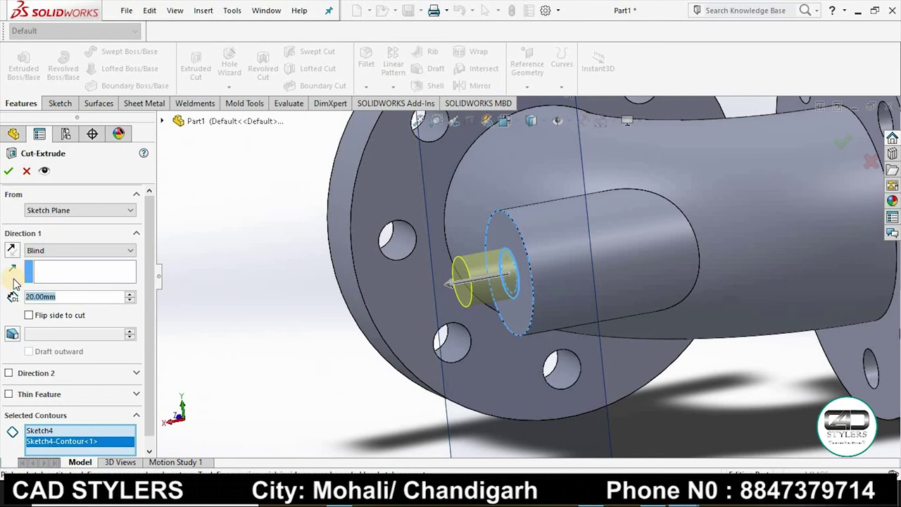
pyautogui.write('24')
pyautogui.press('Return')
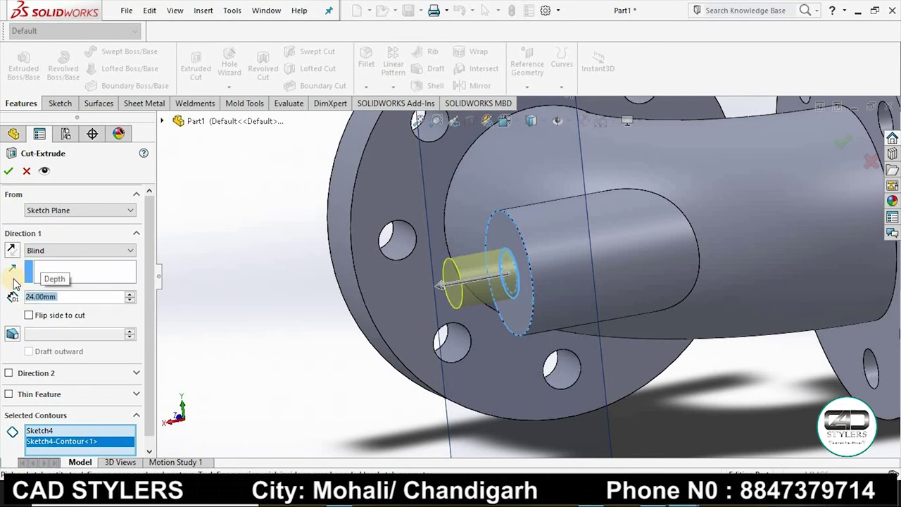
pyautogui.click(13, 251)
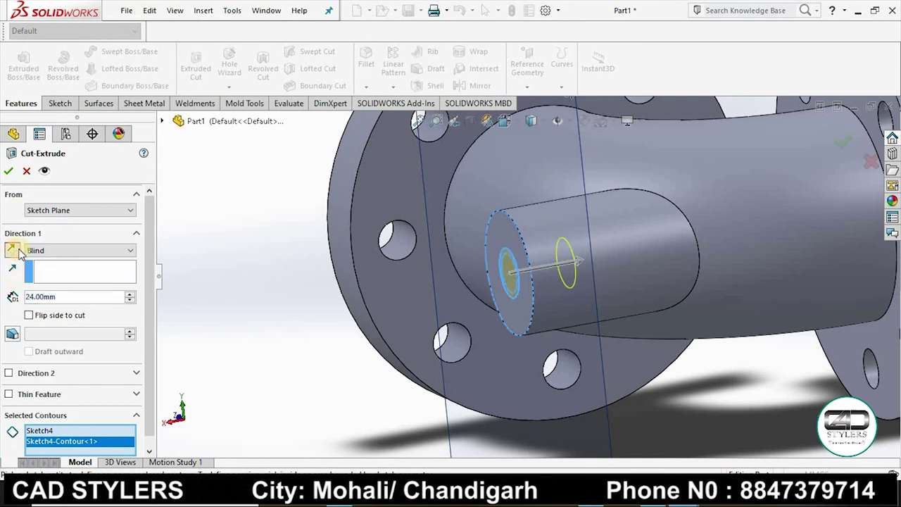
pyautogui.click(10, 172)
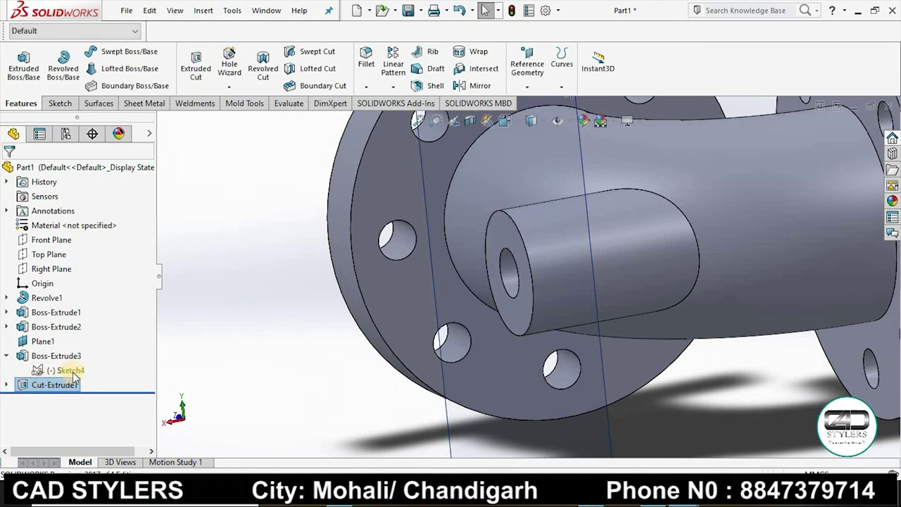
# - Cut the small inner circle of Sketch4 Through All, flipped into the boss
pyautogui.click(71, 370)
pyautogui.click(196, 67)
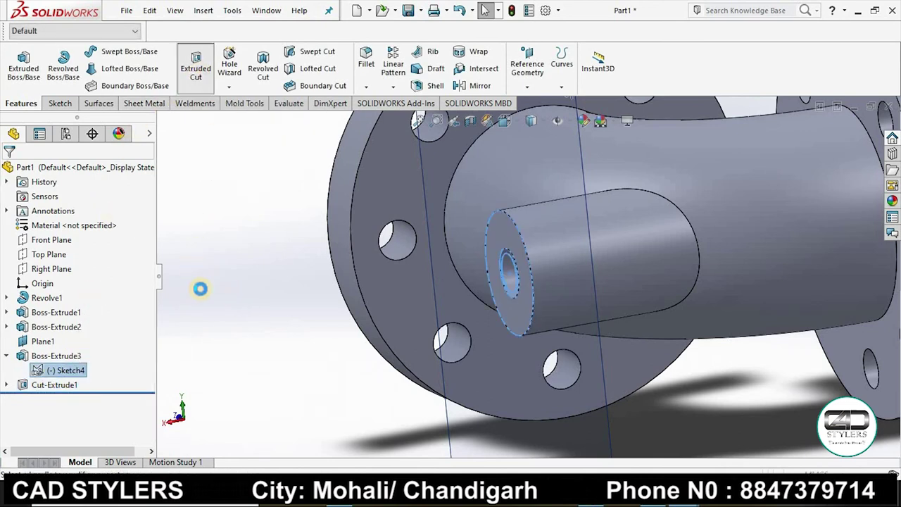
pyautogui.scroll(-5, 514, 296)
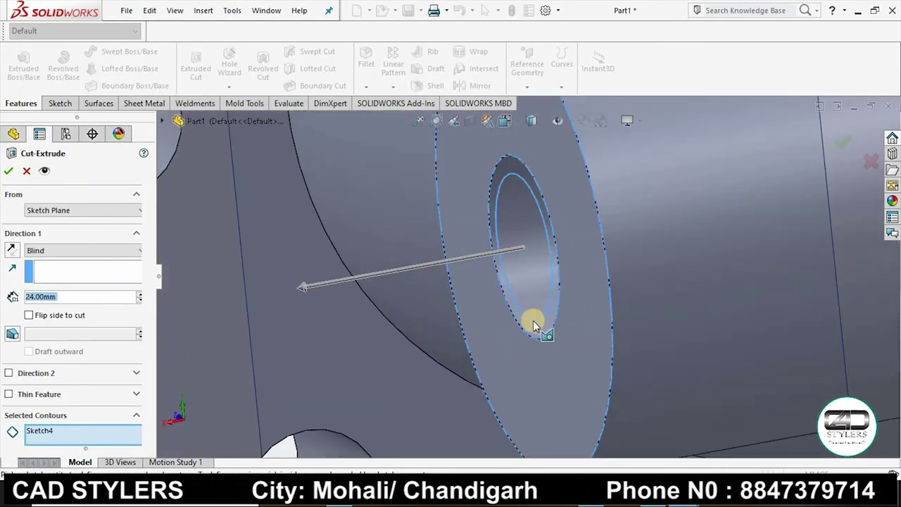
pyautogui.click(533, 320)
pyautogui.click(63, 251)
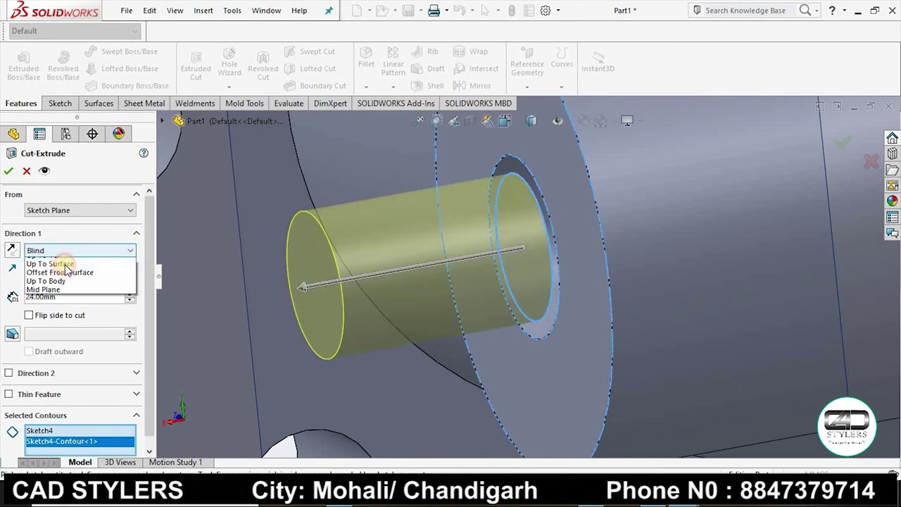
pyautogui.click(65, 273)
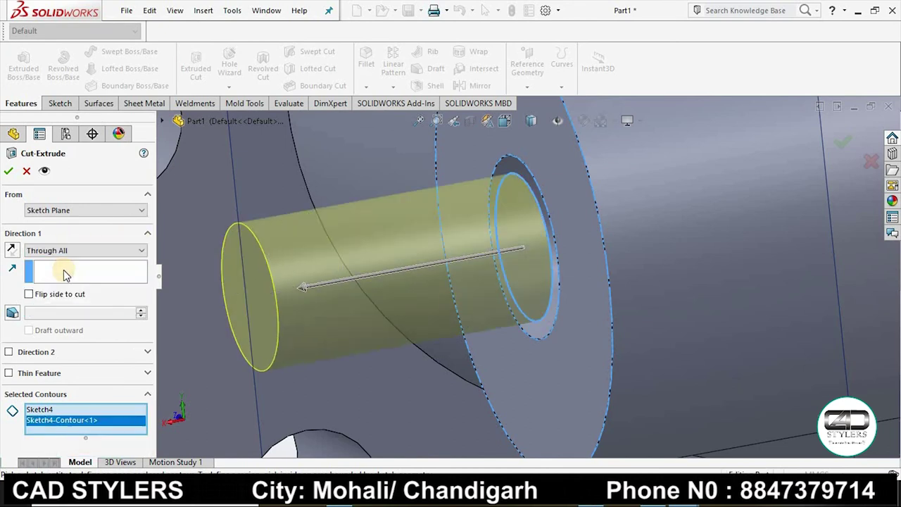
pyautogui.click(12, 250)
pyautogui.press('Return')
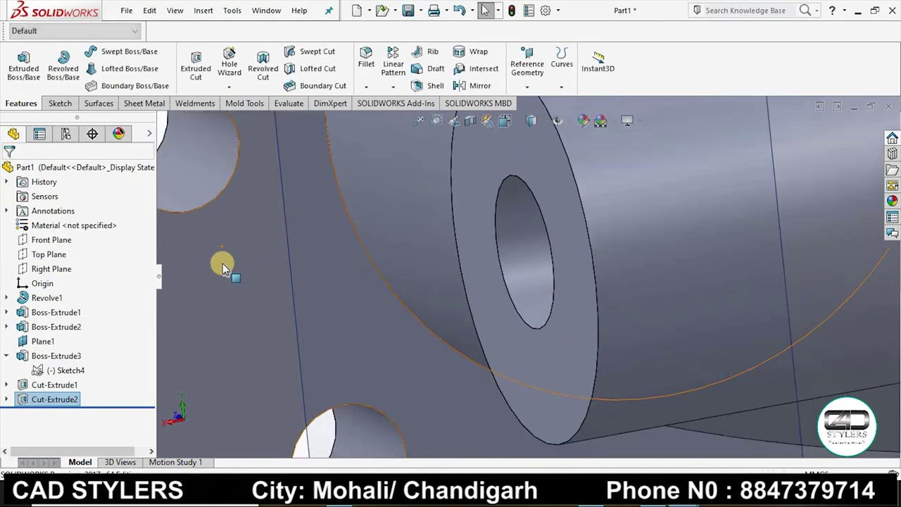
pyautogui.press('f')
pyautogui.moveTo(629, 257)
pyautogui.mouseDown(button='middle')
pyautogui.moveTo(519, 287)
pyautogui.moveTo(640, 306)
pyautogui.mouseUp(button='middle')
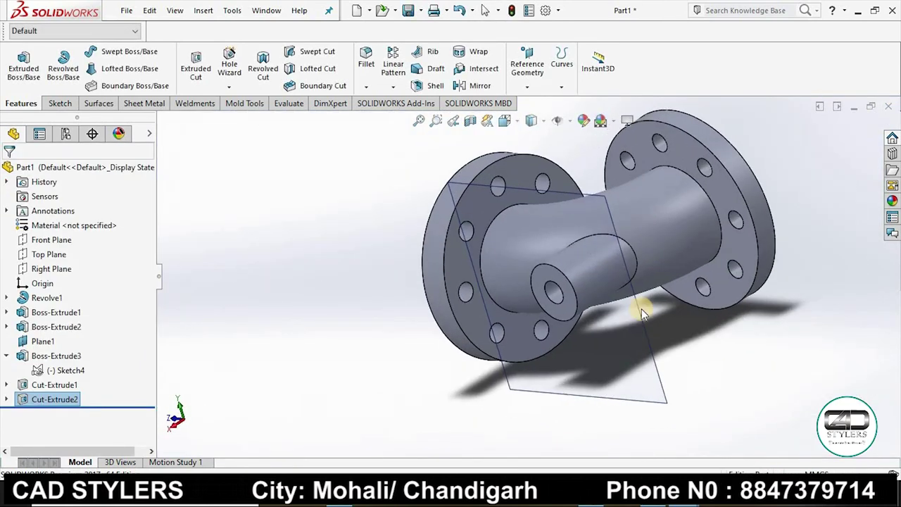
# - Assign the Steel > Cast Stainless Steel material to the elbow part
pyautogui.scroll(-3, 639, 306)
pyautogui.scroll(-3, 504, 292)
pyautogui.moveTo(584, 288)
pyautogui.mouseDown(button='middle')
pyautogui.moveTo(597, 305)
pyautogui.moveTo(511, 295)
pyautogui.mouseUp(button='middle')
pyautogui.scroll(2, 597, 306)
pyautogui.scroll(5, 512, 296)
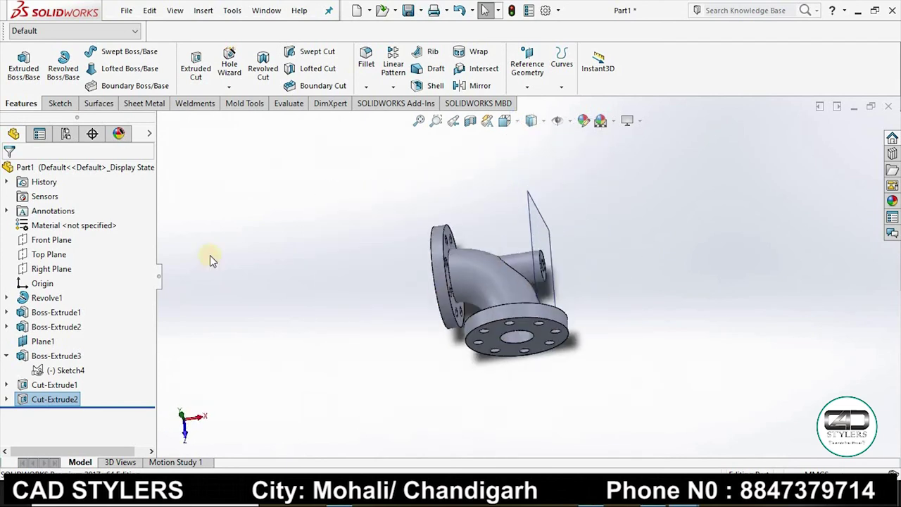
pyautogui.rightClick(50, 226)
pyautogui.click(124, 214)
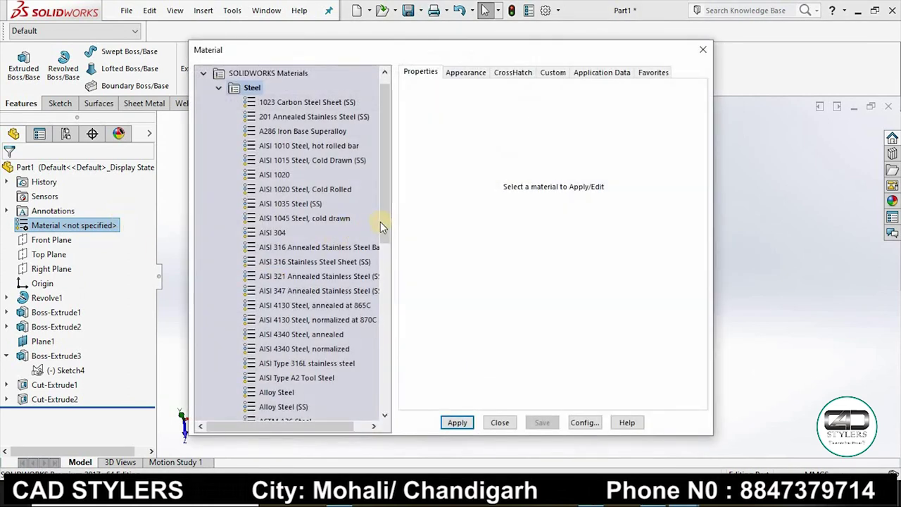
pyautogui.moveTo(381, 207); pyautogui.dragTo(381, 394)
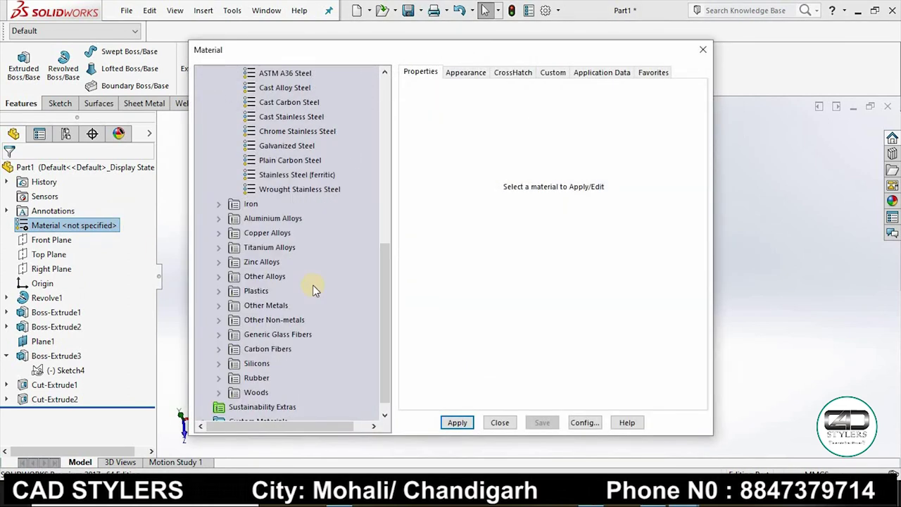
pyautogui.scroll(1, 313, 285)
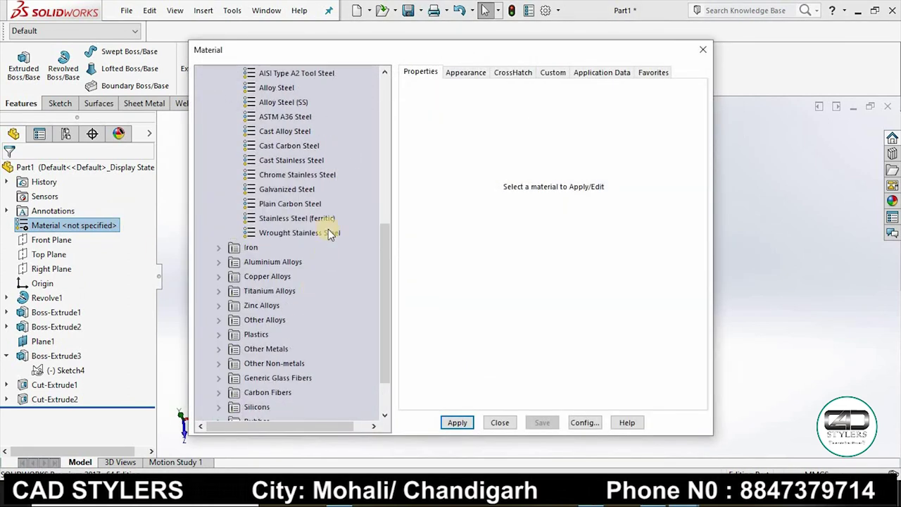
pyautogui.click(293, 161)
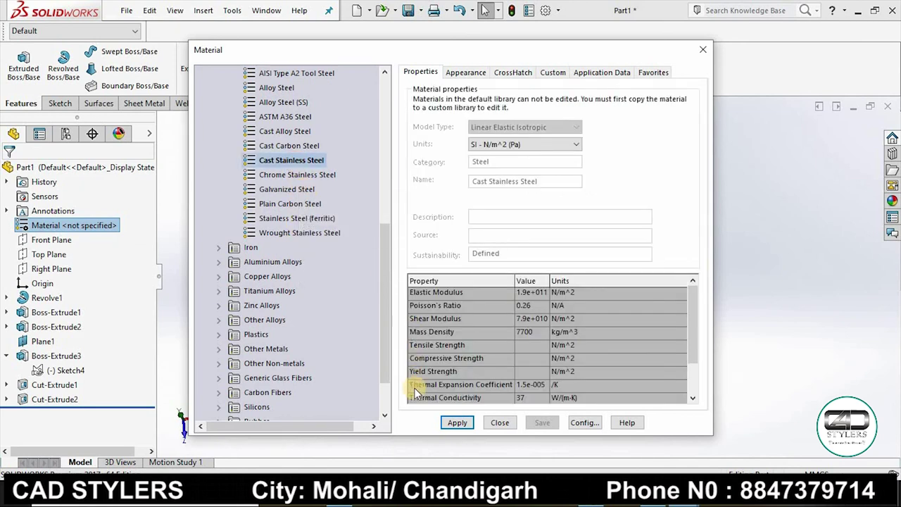
pyautogui.click(459, 423)
pyautogui.click(500, 422)
# - Orbit the elbow to view it in its new Cast Stainless Steel appearance
pyautogui.moveTo(547, 339)
pyautogui.mouseDown(button='middle')
pyautogui.moveTo(477, 374)
pyautogui.moveTo(506, 251)
pyautogui.moveTo(439, 257)
pyautogui.moveTo(553, 342)
pyautogui.moveTo(492, 292)
pyautogui.mouseUp(button='middle')
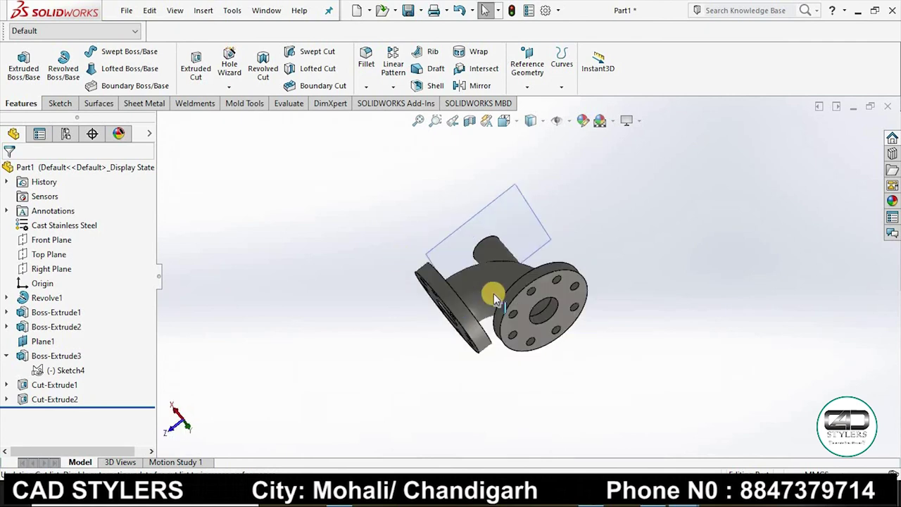
pyautogui.scroll(-3, 515, 329)
pyautogui.moveTo(515, 329)
pyautogui.mouseDown(button='middle')
pyautogui.moveTo(589, 305)
pyautogui.moveTo(614, 334)
pyautogui.moveTo(609, 258)
pyautogui.moveTo(493, 196)
pyautogui.mouseUp(button='middle')
# - Hide Plane1 and orbit the elbow so its flange faces forward
pyautogui.rightClick(468, 198)
pyautogui.rightClick(470, 197)
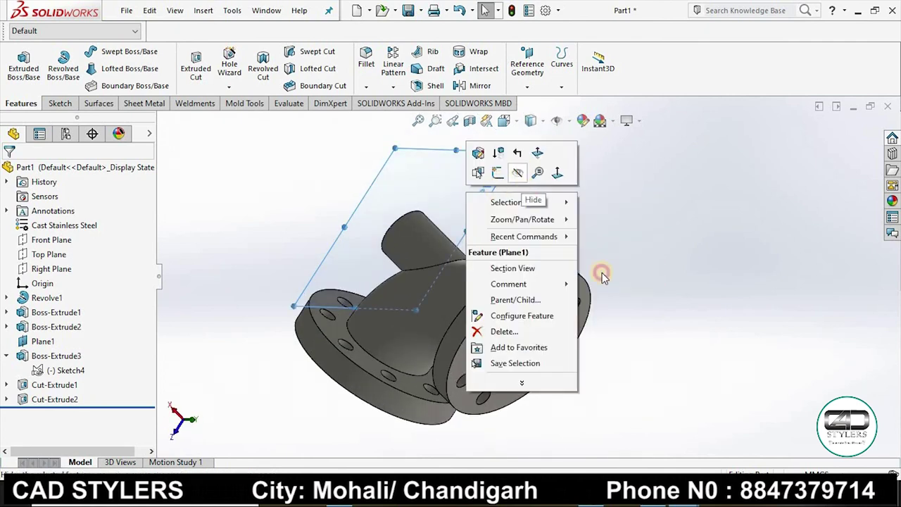
pyautogui.moveTo(601, 276)
pyautogui.mouseDown(button='middle')
pyautogui.moveTo(608, 268)
pyautogui.moveTo(648, 294)
pyautogui.moveTo(592, 291)
pyautogui.moveTo(451, 375)
pyautogui.moveTo(467, 325)
pyautogui.moveTo(500, 362)
pyautogui.moveTo(533, 277)
pyautogui.moveTo(542, 297)
pyautogui.moveTo(569, 286)
pyautogui.moveTo(504, 258)
pyautogui.mouseUp(button='middle')
pyautogui.scroll(3, 528, 292)
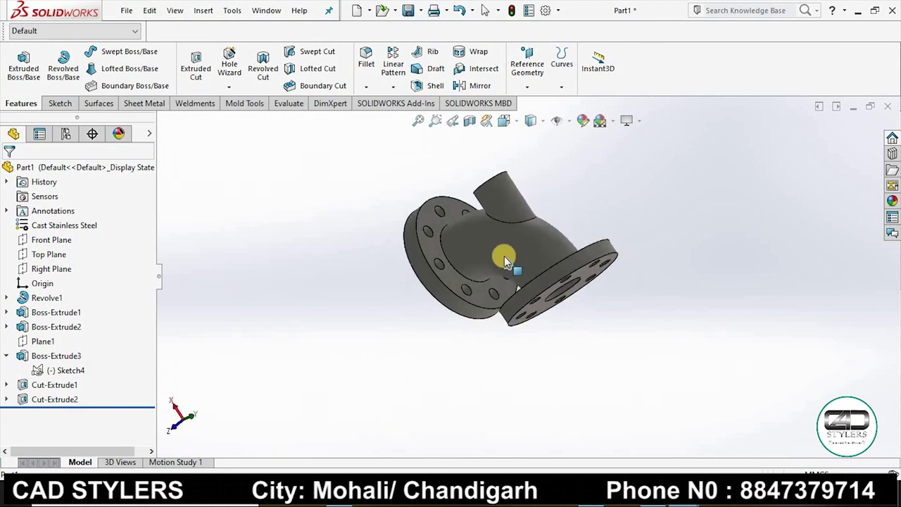
pyautogui.scroll(-3, 504, 257)
pyautogui.moveTo(513, 321); pyautogui.dragTo(559, 277, button='middle')
# - Orbit and zoom the elbow through several oblique views to inspect the finished part
pyautogui.scroll(3, 559, 277)
pyautogui.moveTo(567, 214); pyautogui.dragTo(561, 252, button='middle')
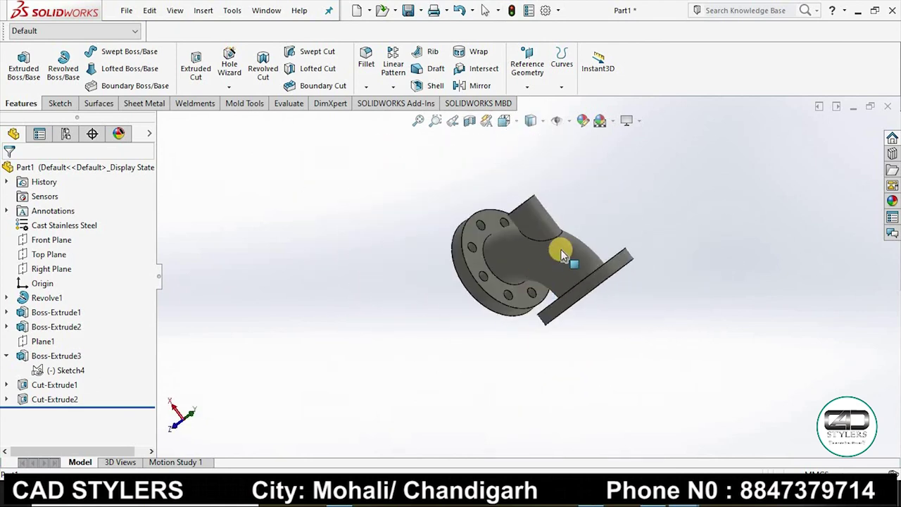
pyautogui.scroll(-3, 561, 252)
pyautogui.moveTo(589, 316)
pyautogui.mouseDown(button='middle')
pyautogui.moveTo(629, 229)
pyautogui.moveTo(629, 282)
pyautogui.mouseUp(button='middle')
pyautogui.scroll(3, 629, 282)
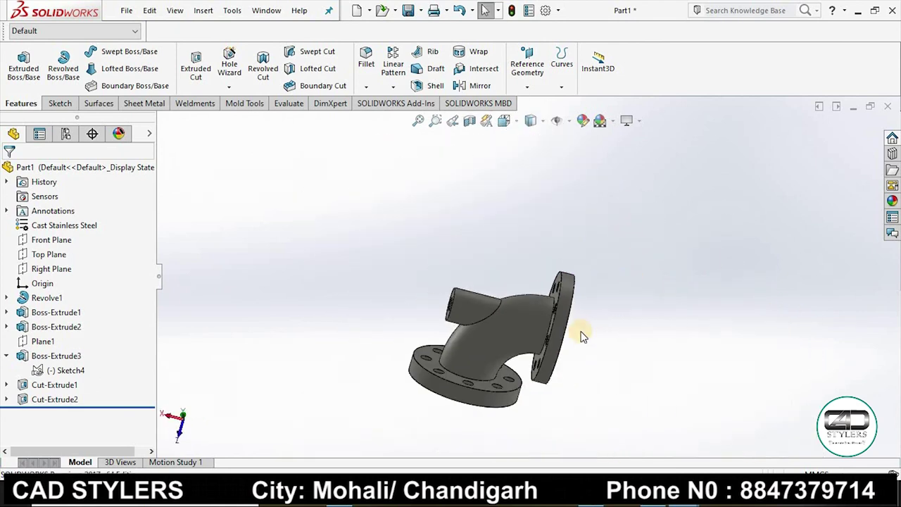
pyautogui.scroll(-3, 581, 336)
pyautogui.moveTo(581, 337); pyautogui.dragTo(458, 282, button='middle')
pyautogui.scroll(3, 566, 336)
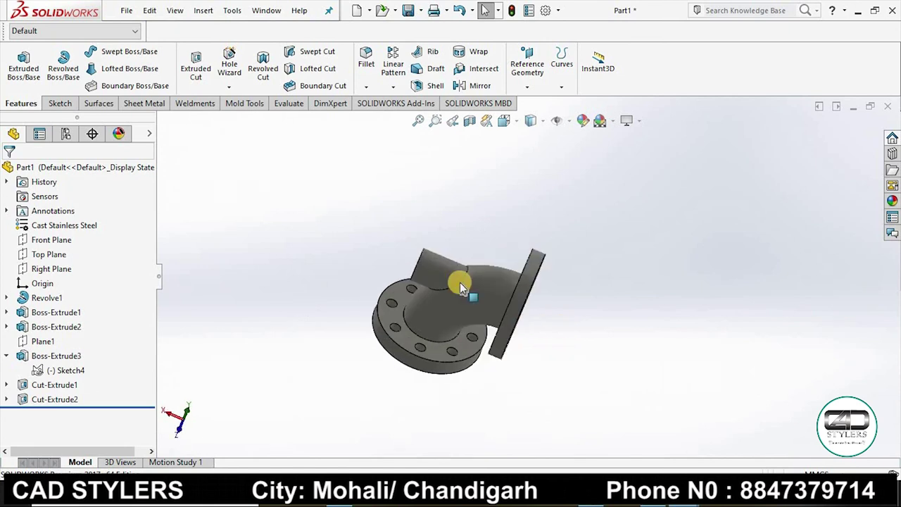
pyautogui.scroll(-3, 409, 261)
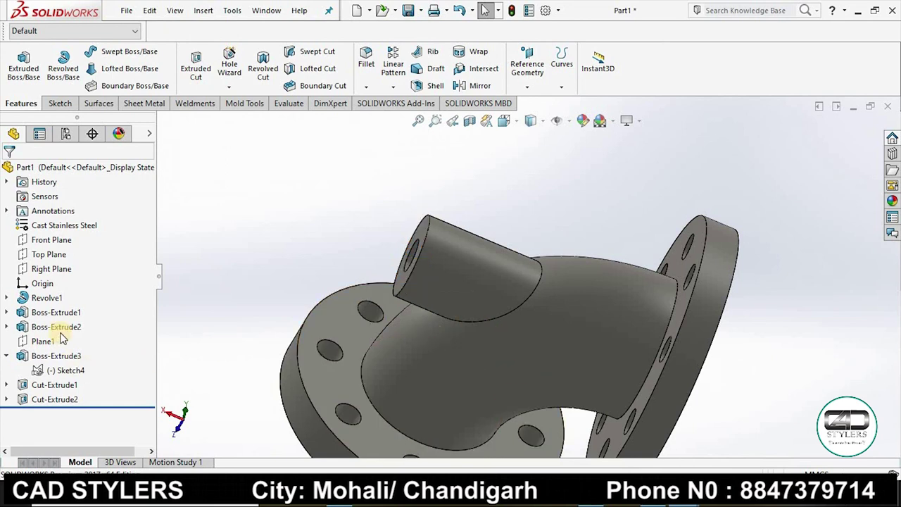
# - Highlight where Plane1 lies, then rotate the elbow to examine the branch and right flange
pyautogui.click(43, 341)
pyautogui.scroll(3, 450, 243)
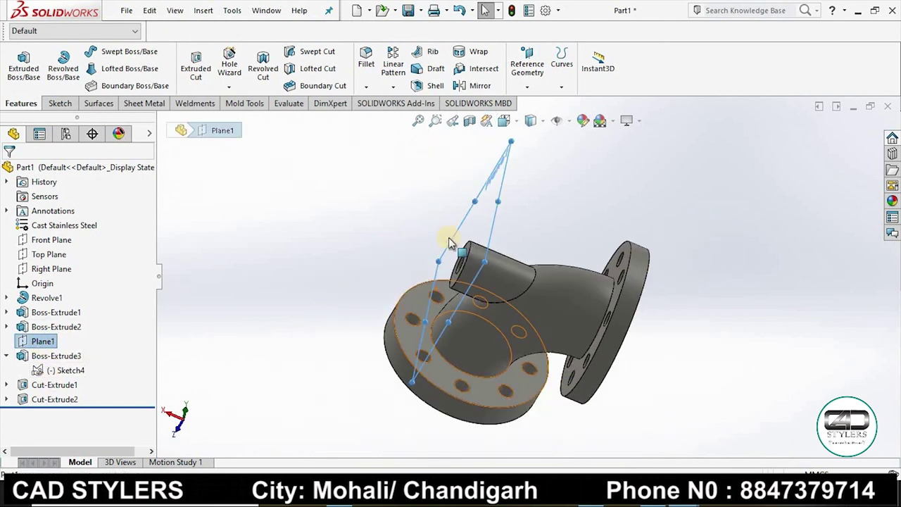
pyautogui.click(299, 307)
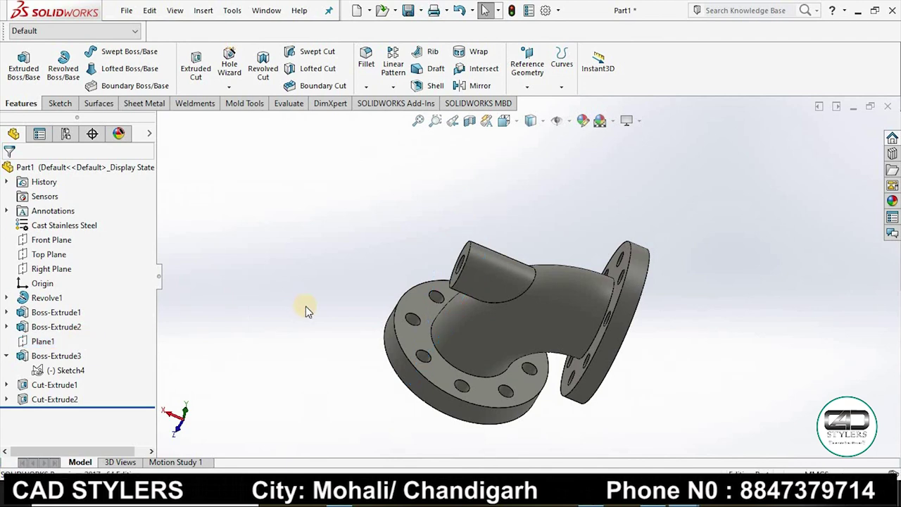
pyautogui.moveTo(573, 287); pyautogui.dragTo(543, 298, button='middle')
pyautogui.scroll(-2, 543, 298)
pyautogui.moveTo(473, 301)
pyautogui.mouseDown(button='middle')
pyautogui.moveTo(506, 291)
pyautogui.moveTo(450, 255)
pyautogui.mouseUp(button='middle')
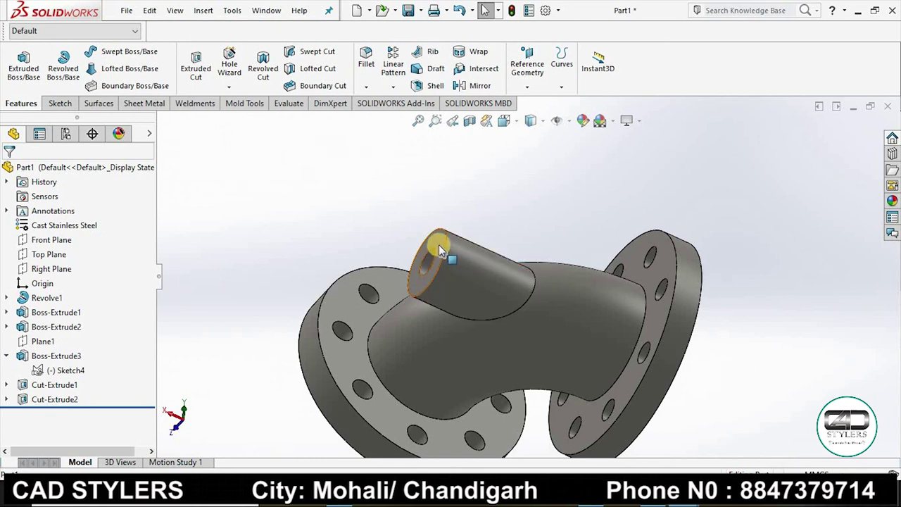
pyautogui.moveTo(438, 246); pyautogui.dragTo(701, 294, button='middle')
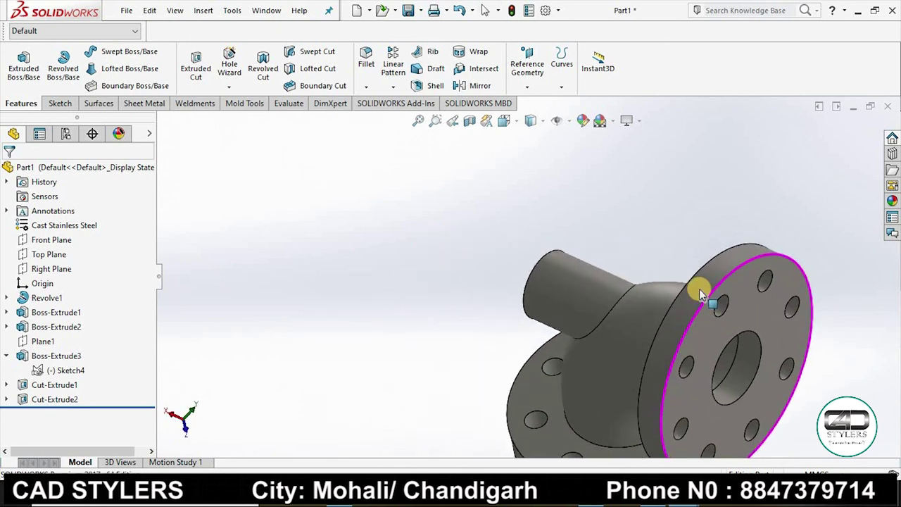